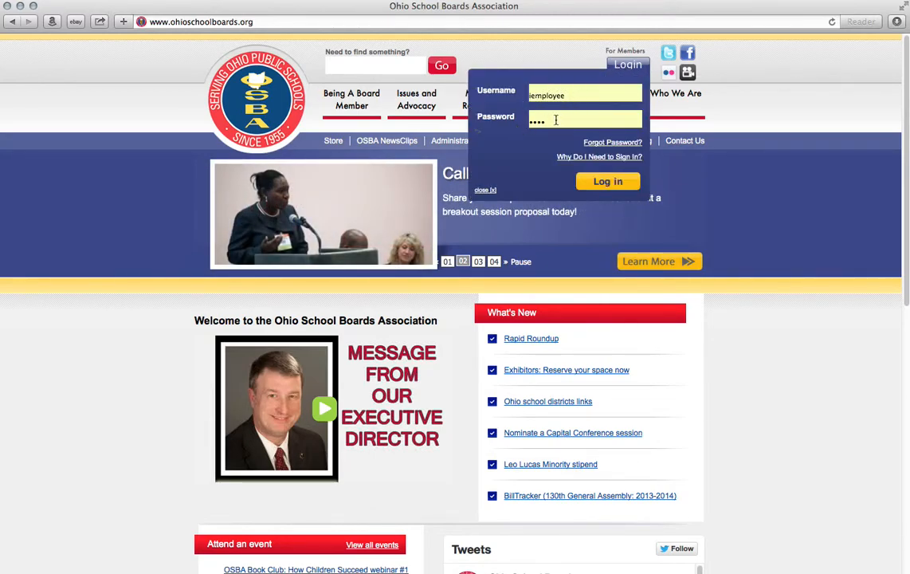
Step: Sign in to the OSBA site and go to the Administrative Openings page
click(605, 182)
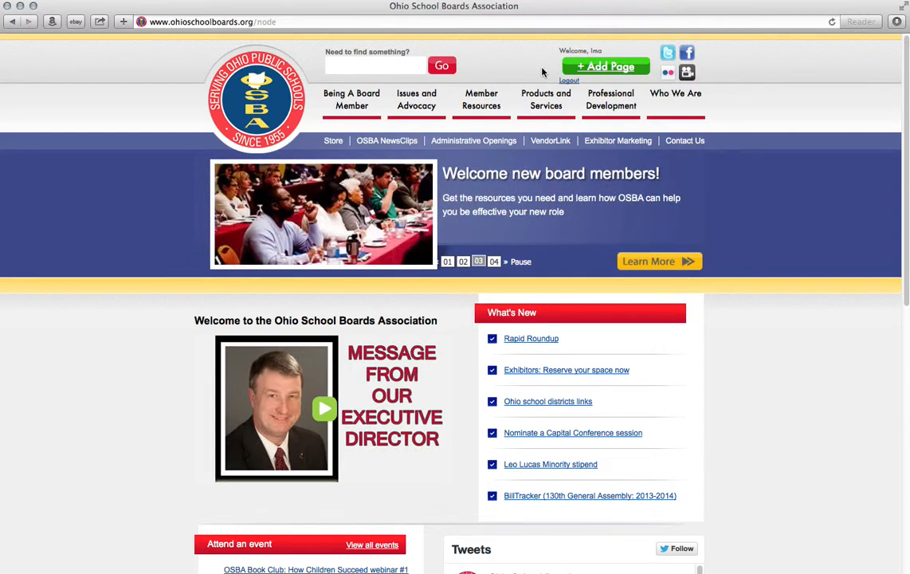
click(450, 142)
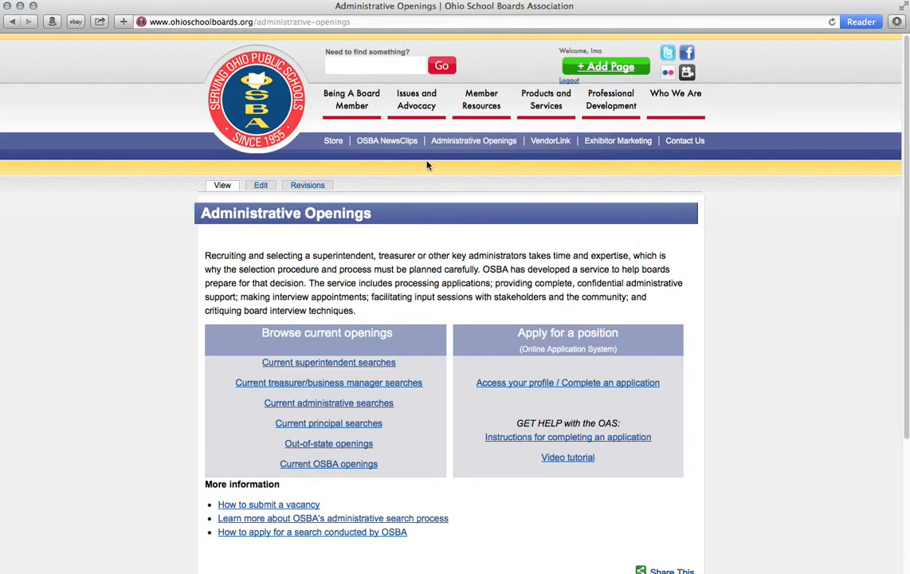
Step: Visit the Legal Services page under Products and Services, then return to Administrative Openings
drag(221, 255, 353, 308)
click(357, 295)
mouse_move(544, 112)
click(544, 147)
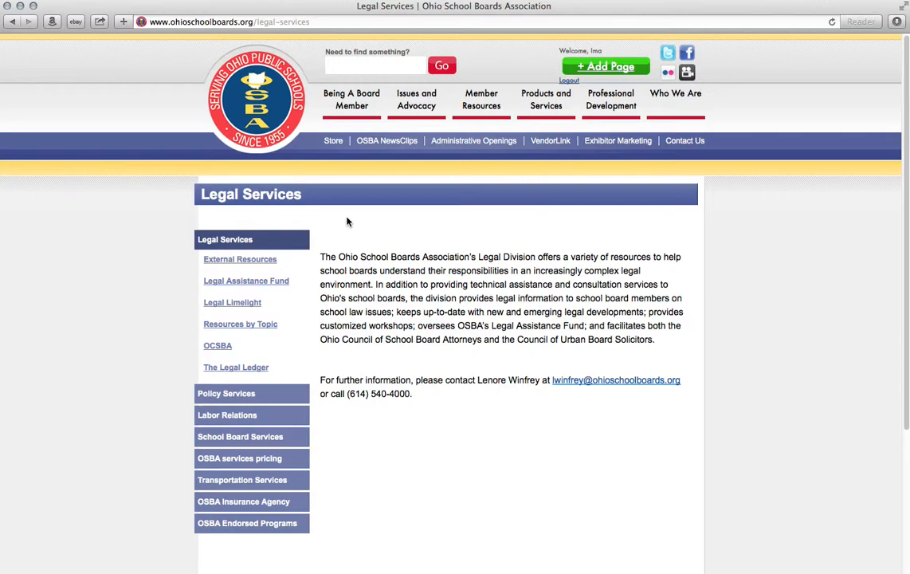
scroll(346, 222, down, 1)
scroll(346, 222, up, 1)
click(462, 141)
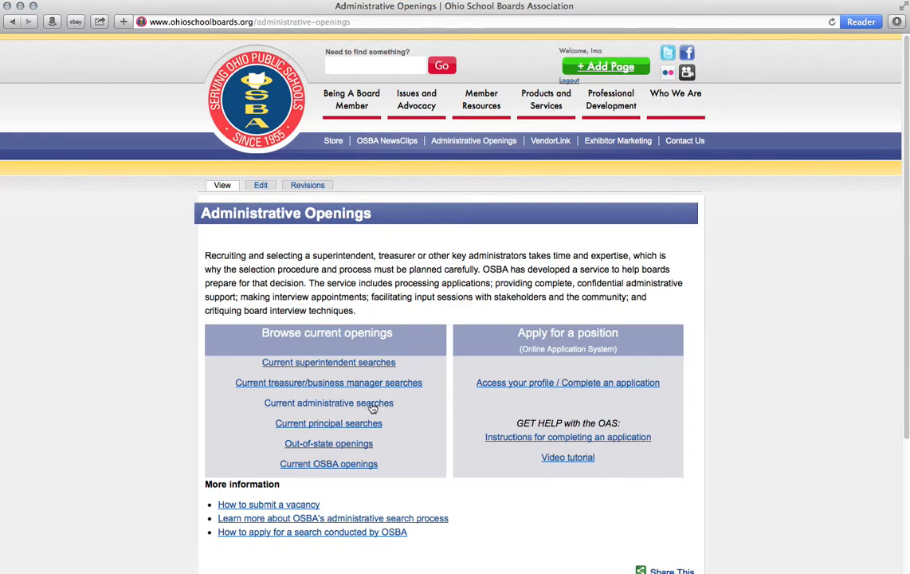
Step: Edit Administrative Openings and append ' X' after 'techniques.' in the intro paragraph
click(260, 186)
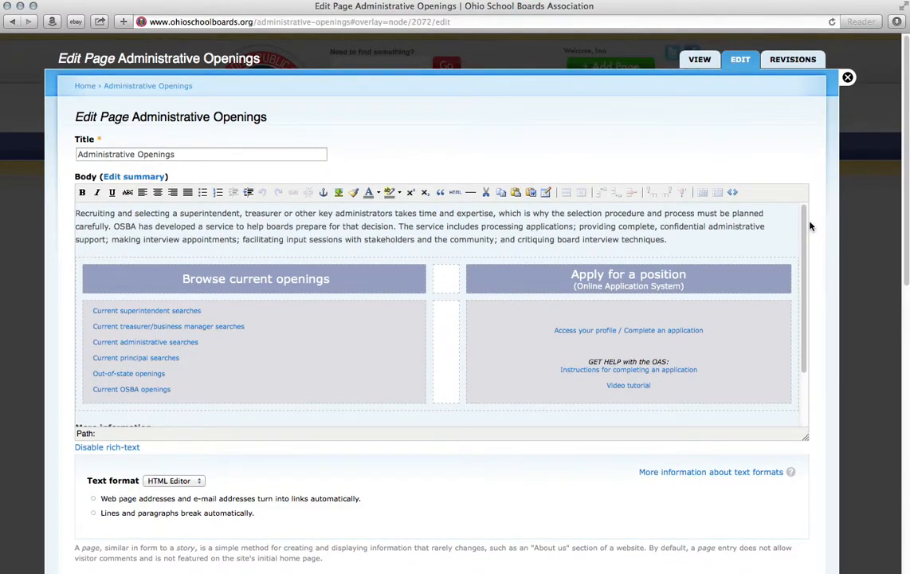
scroll(250, 268, down, 5)
scroll(251, 268, up, 5)
click(674, 240)
text(X)
scroll(742, 324, down, 1)
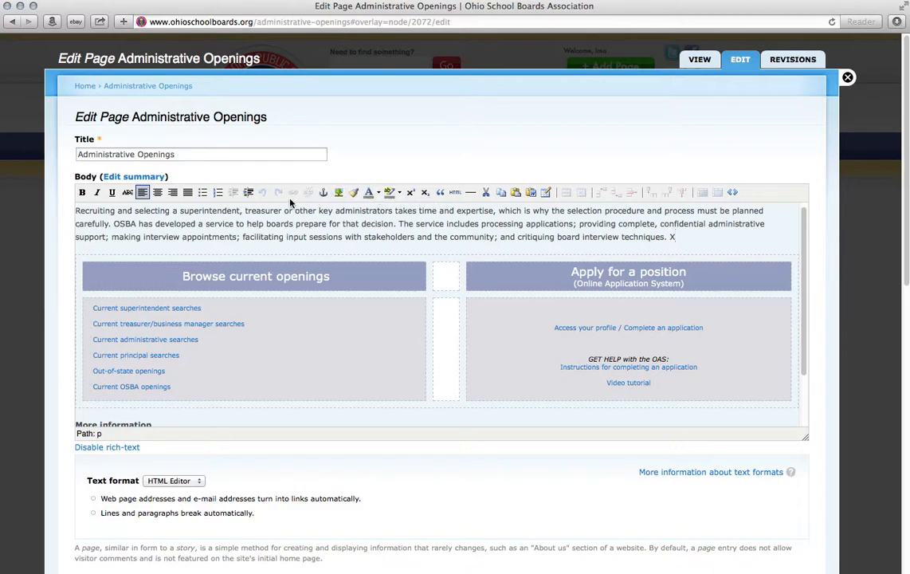
scroll(268, 356, down, 3)
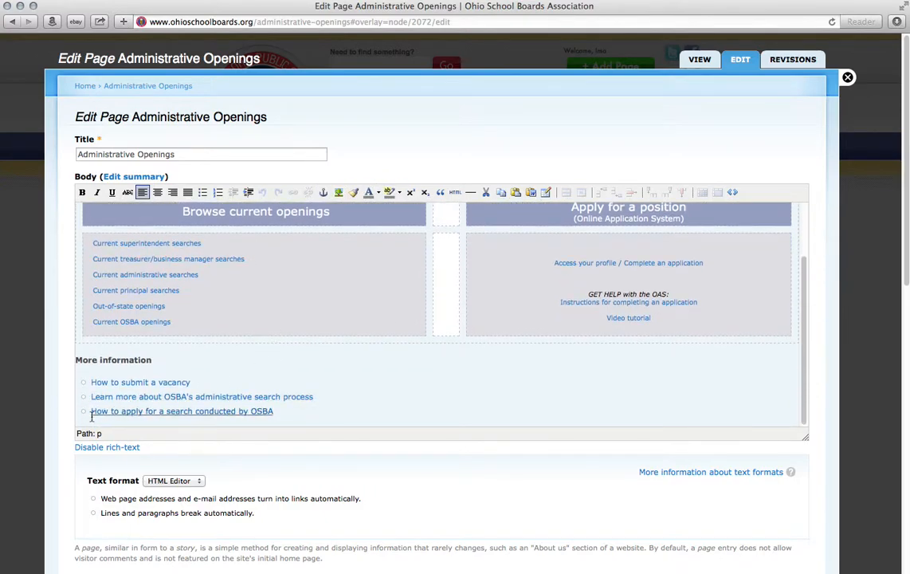
scroll(57, 429, down, 5)
scroll(44, 327, down, 1)
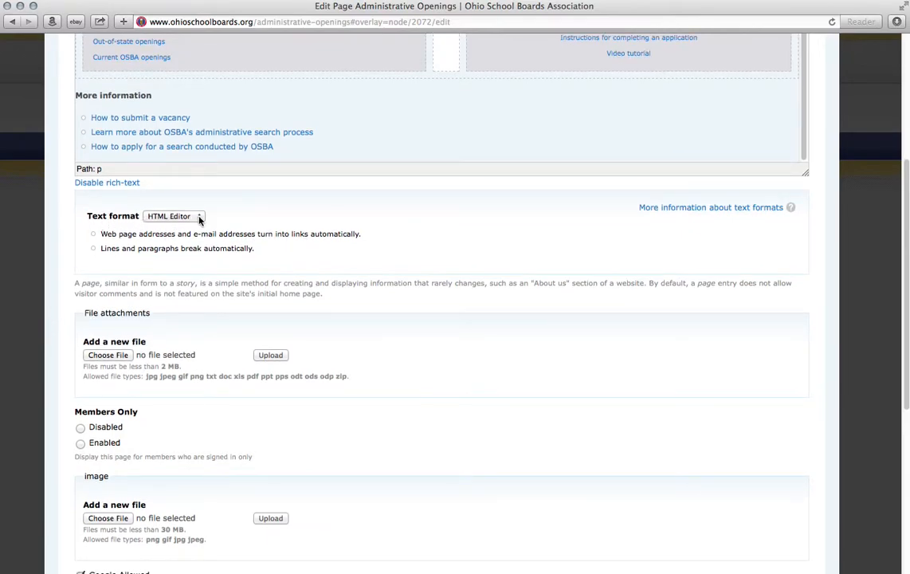
scroll(225, 243, down, 2)
scroll(226, 246, down, 3)
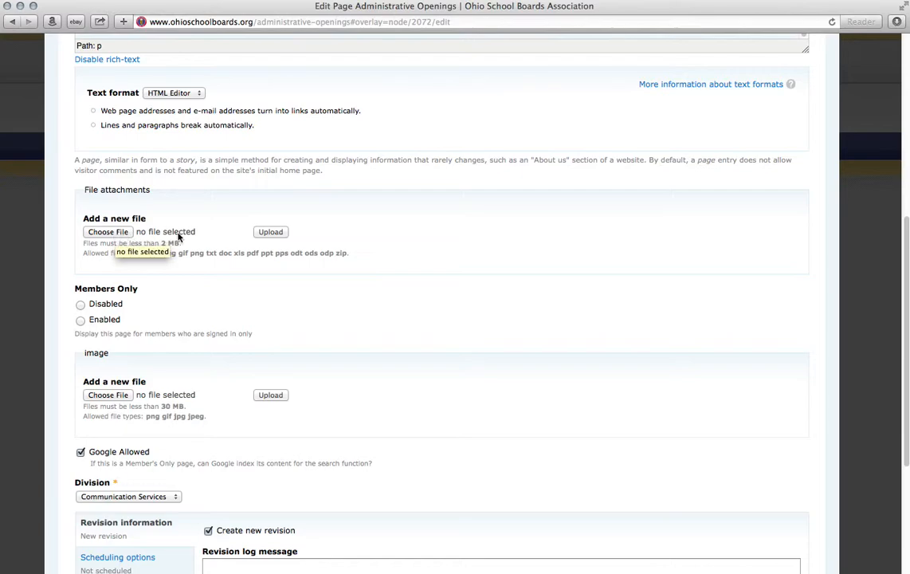
scroll(238, 319, down, 3)
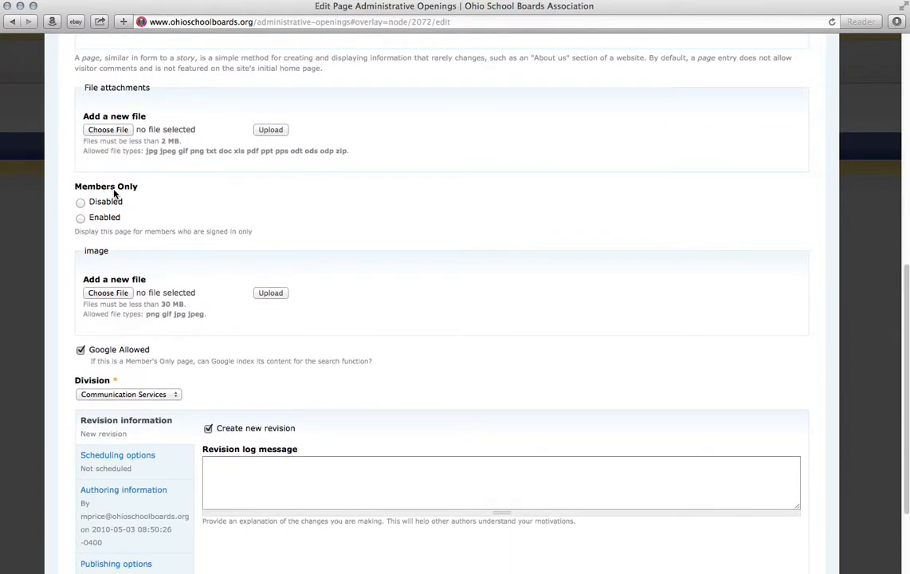
drag(70, 187, 142, 189)
click(142, 190)
scroll(279, 263, down, 3)
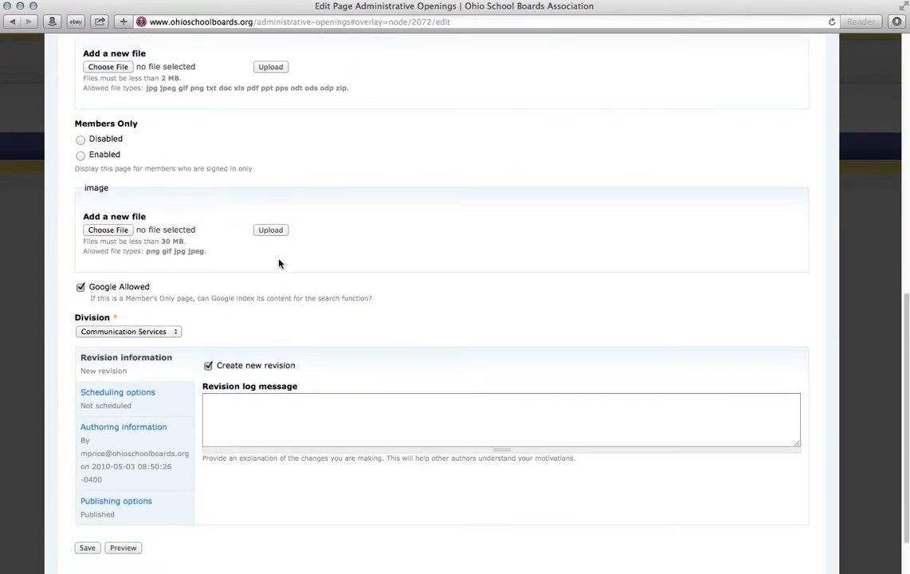
scroll(279, 261, down, 1)
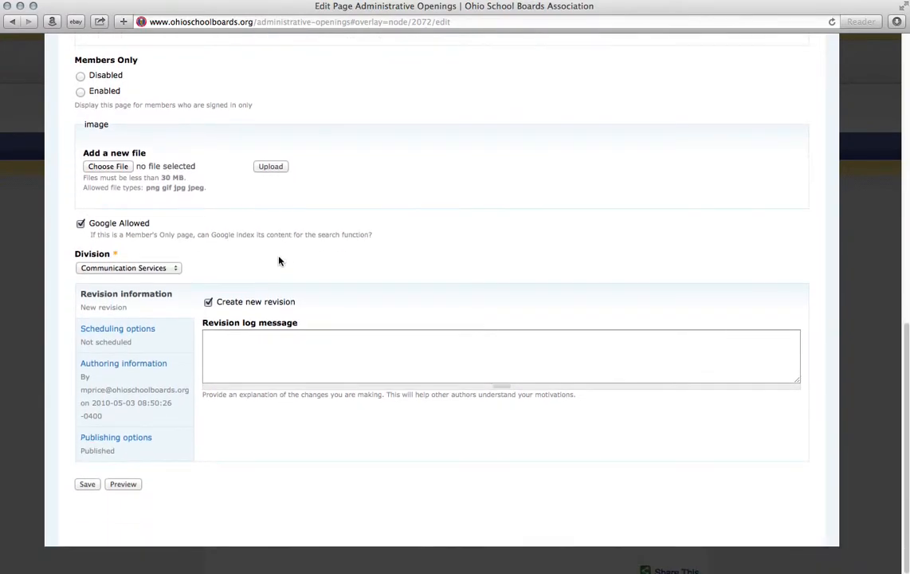
drag(103, 223, 140, 226)
click(140, 227)
click(159, 267)
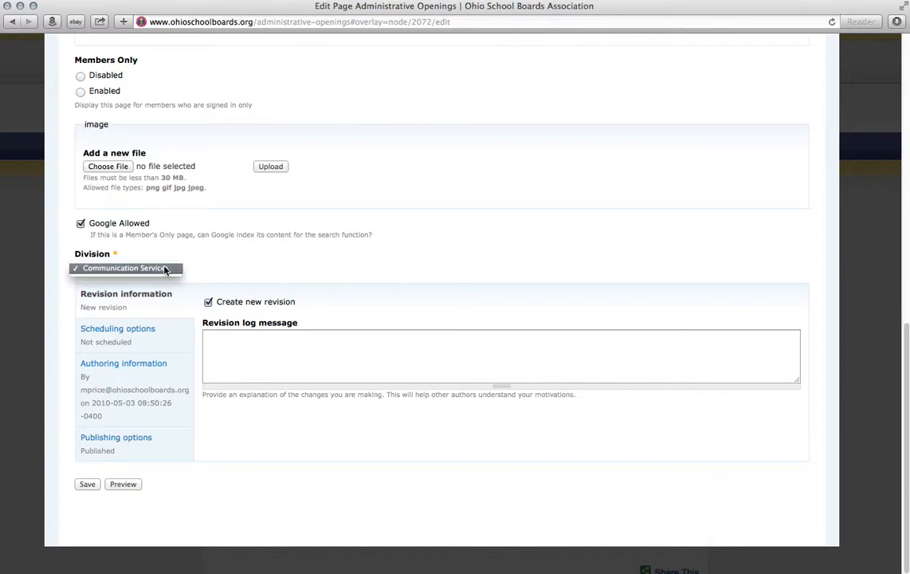
click(154, 266)
click(178, 268)
click(169, 269)
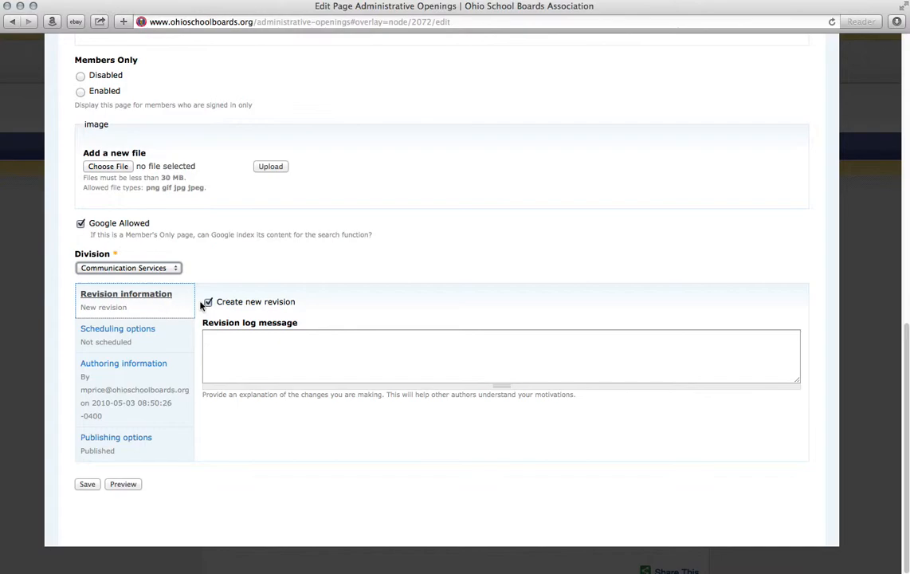
Step: Enter the revision log message 'I added an X.'
click(255, 349)
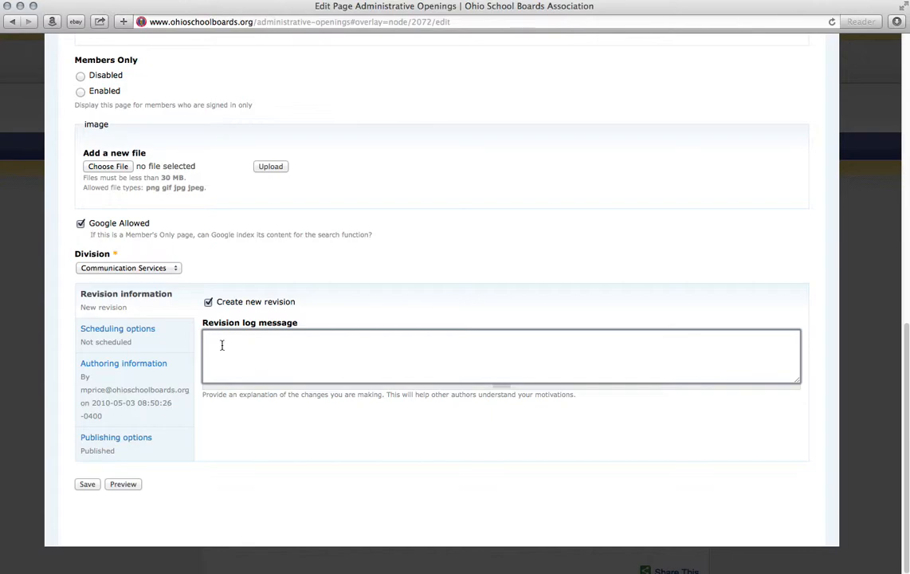
text(I added an X.)
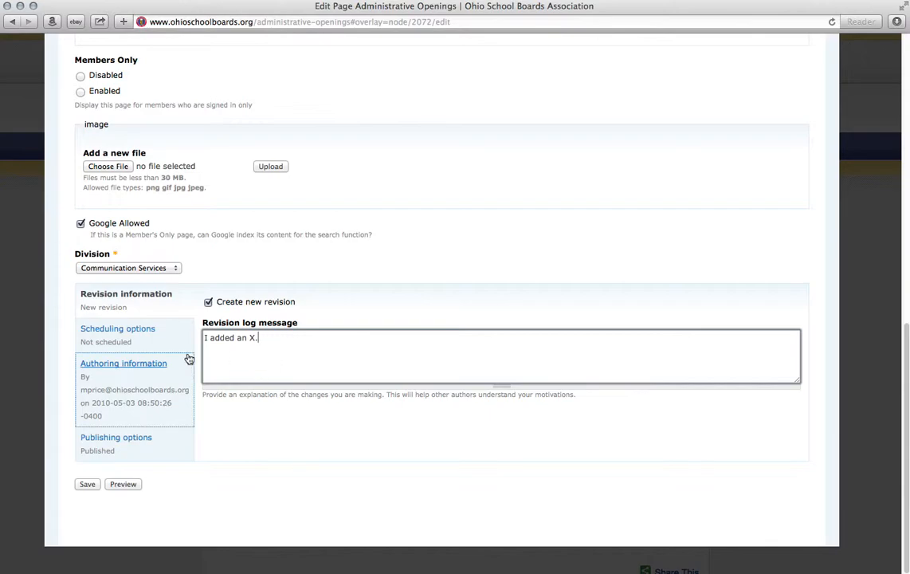
click(142, 348)
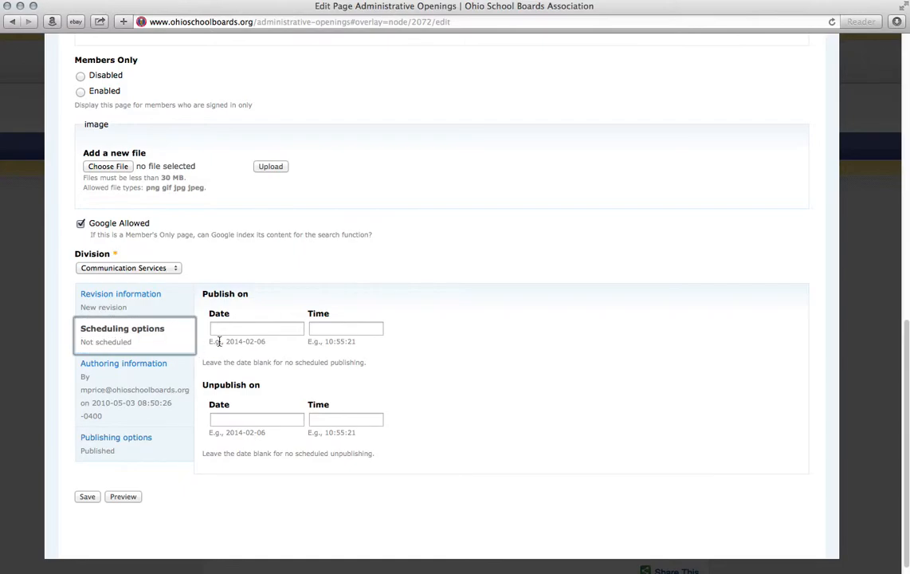
Step: Schedule the page to publish on 2014-02-10 at 13:00:00
click(246, 328)
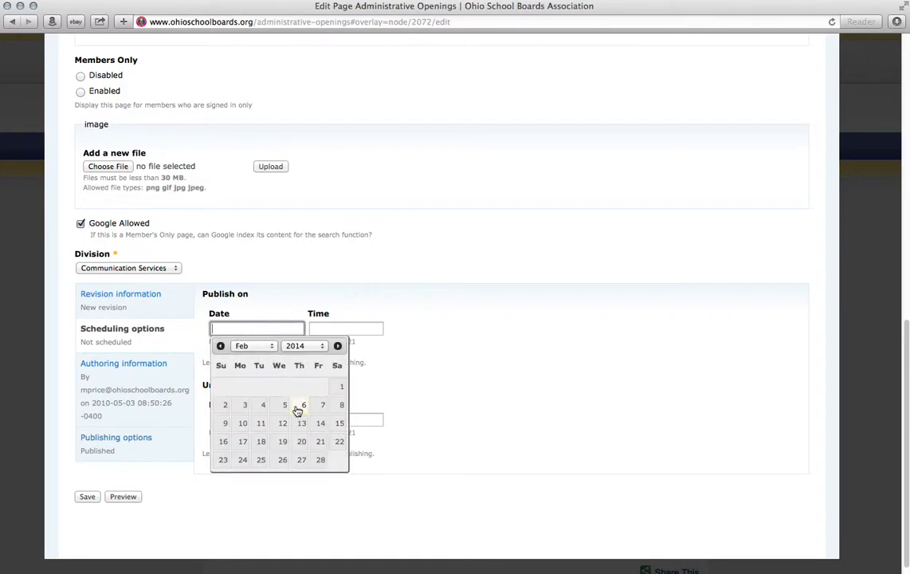
click(242, 423)
click(346, 329)
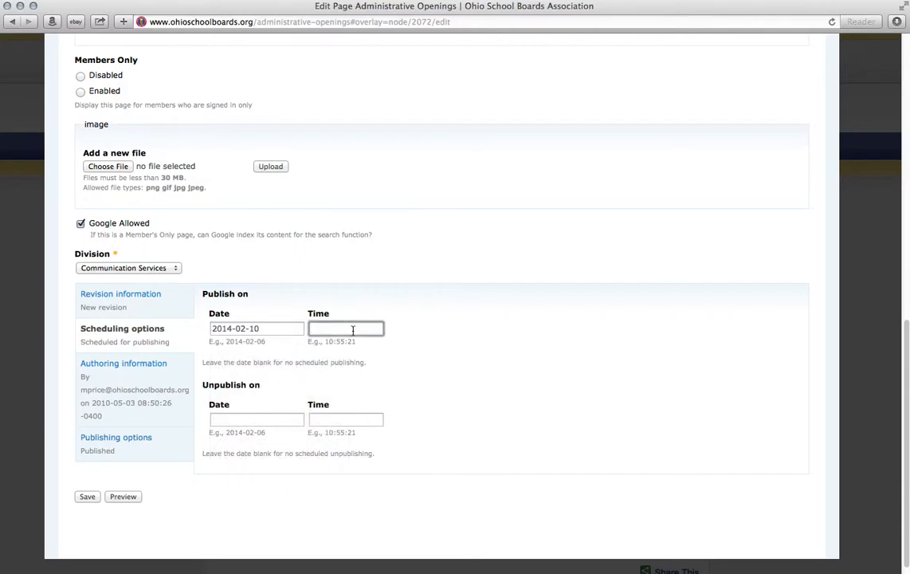
text(08:00:)
key(Tab)
click(316, 329)
click(319, 330)
key(Tab)
key(Tab)
drag(204, 386, 257, 387)
click(262, 388)
click(166, 414)
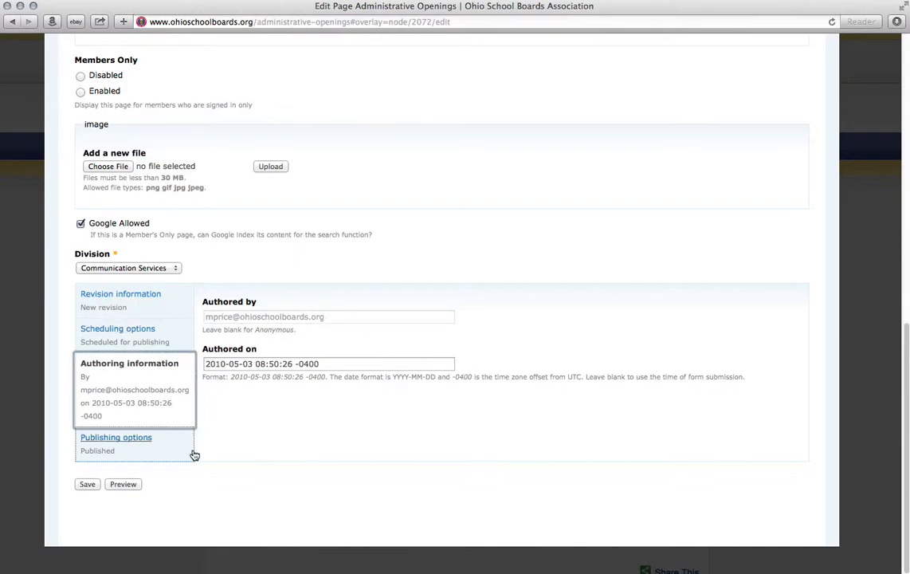
Step: Review the Publishing options, toggling Published off and back on
click(166, 452)
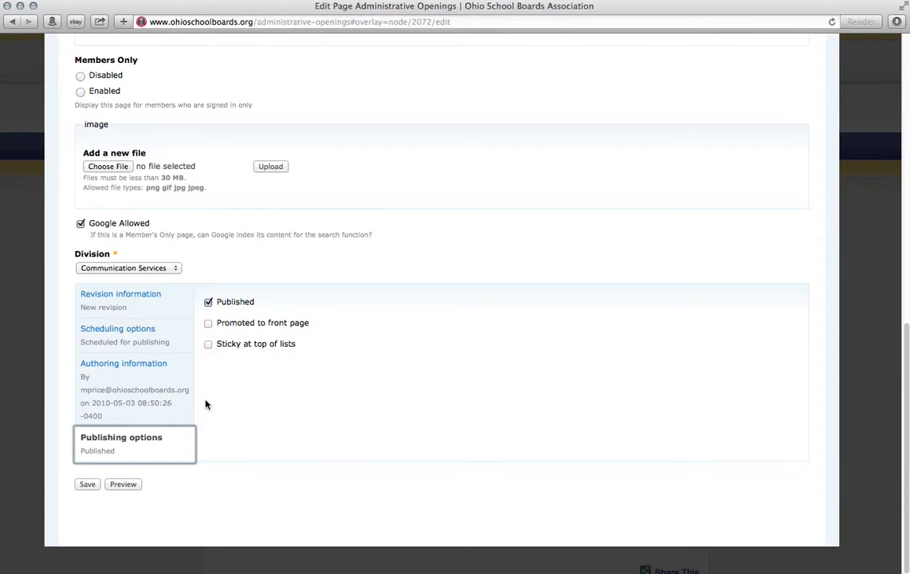
click(159, 342)
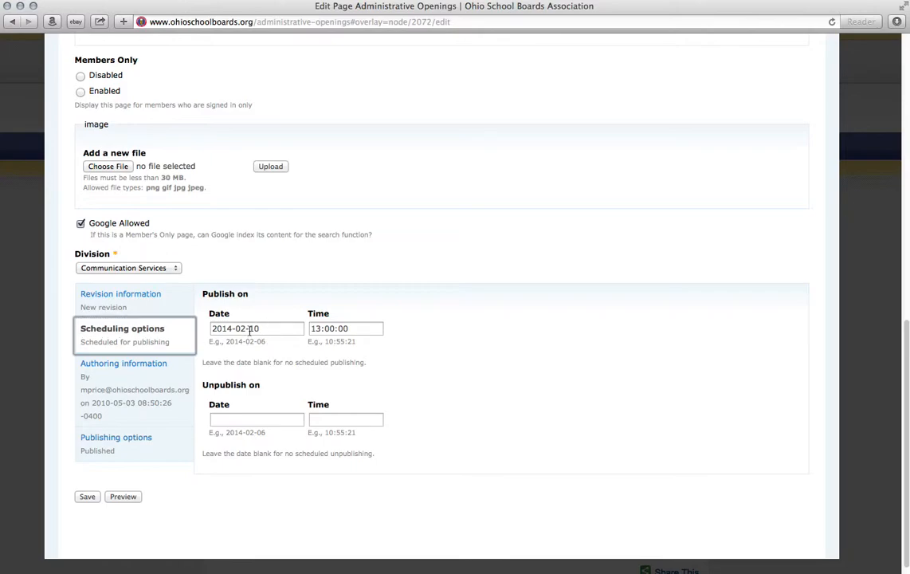
click(218, 438)
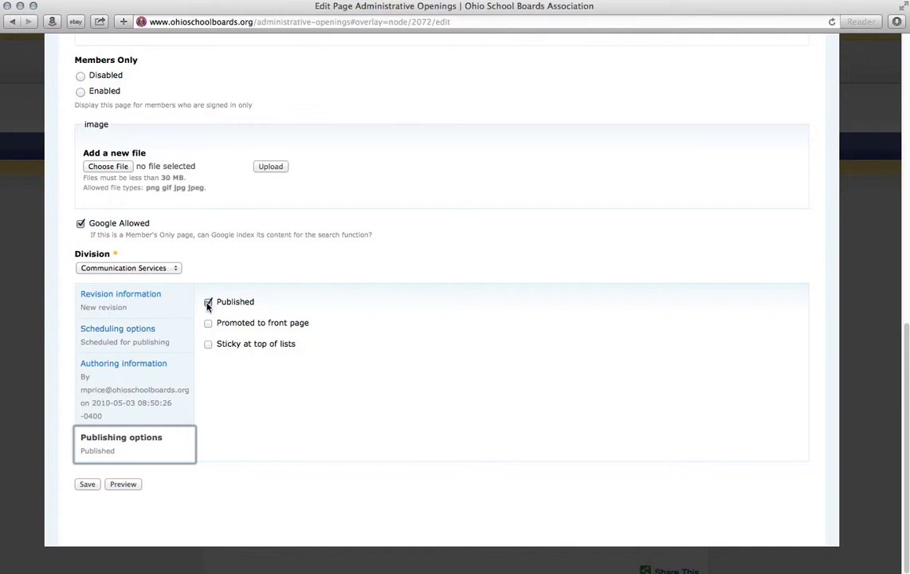
click(172, 346)
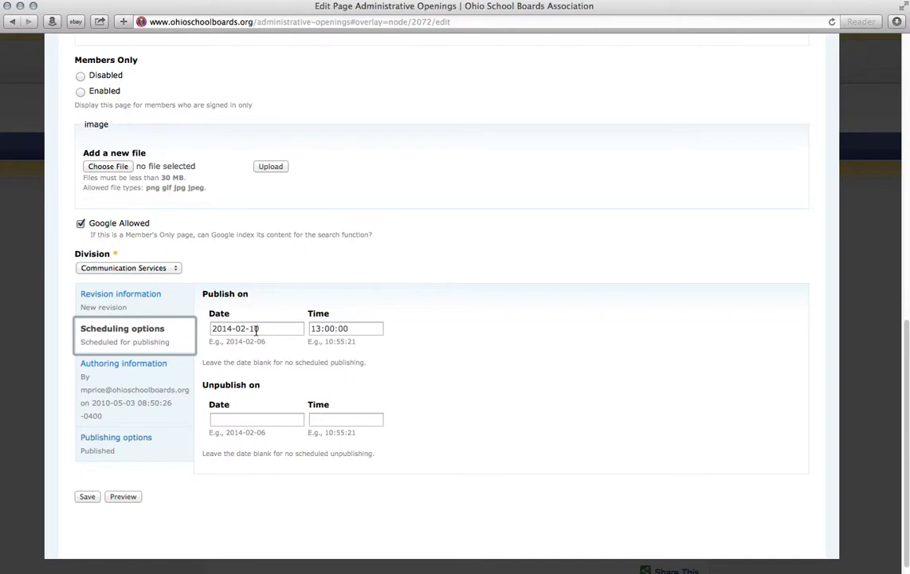
click(163, 443)
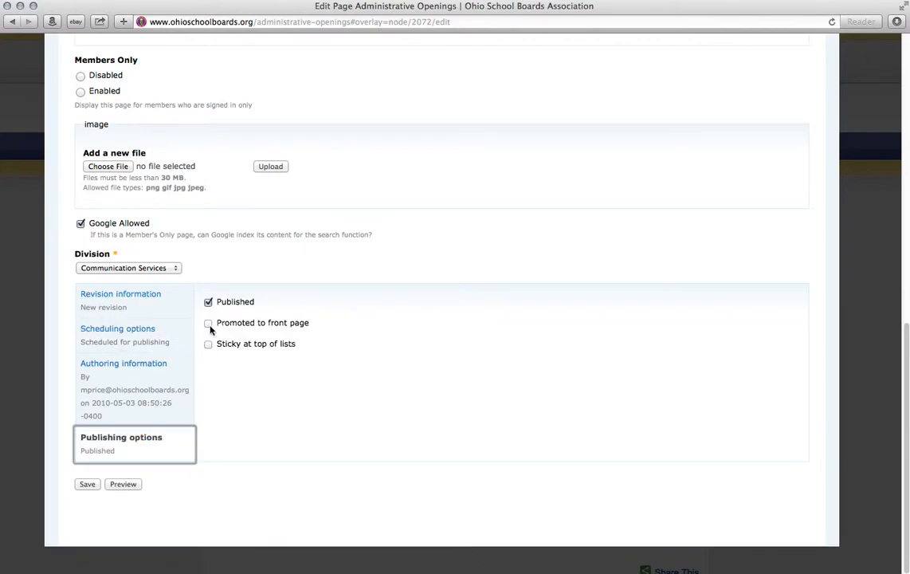
click(208, 303)
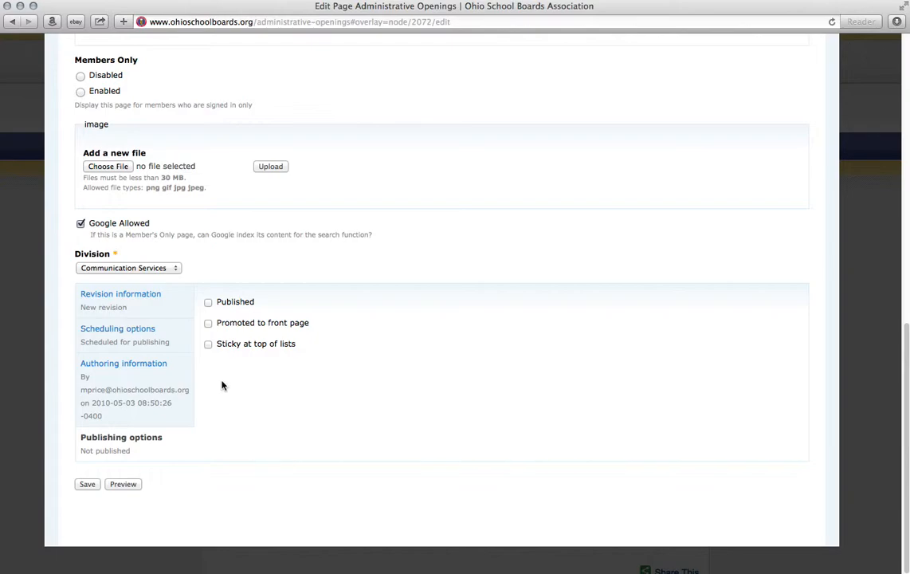
click(208, 302)
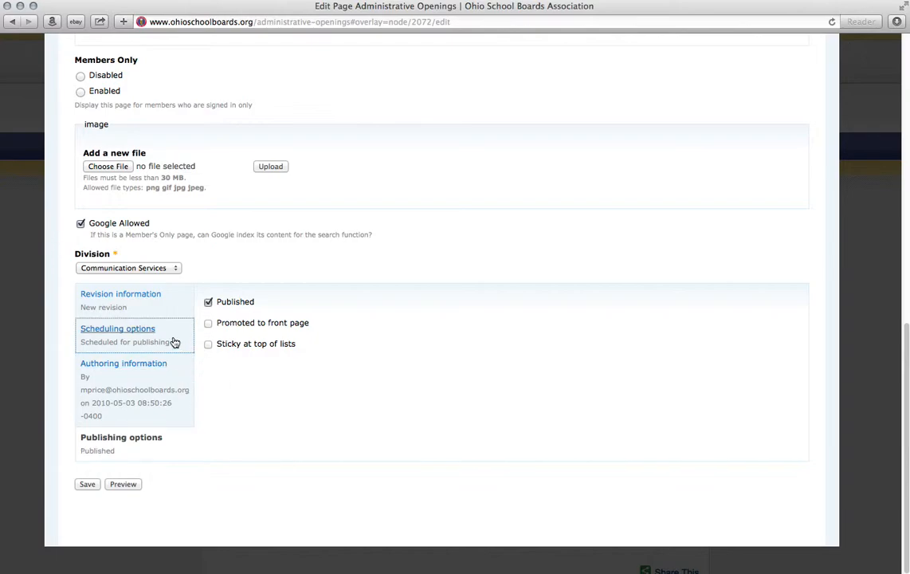
Step: Clear the scheduled publish date 2014-02-10 and its 13:00:00 time
click(175, 341)
drag(271, 327, 200, 328)
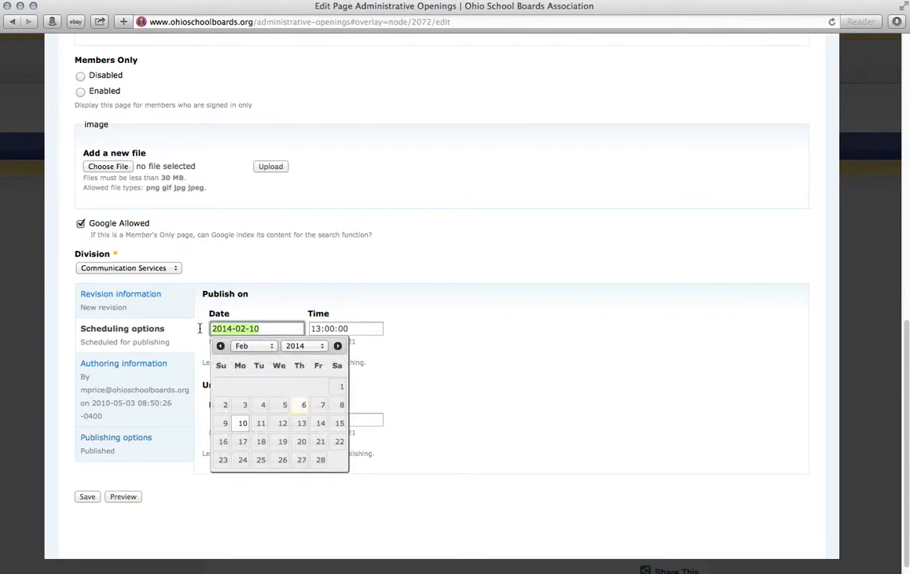
key(BackSpace)
key(Tab)
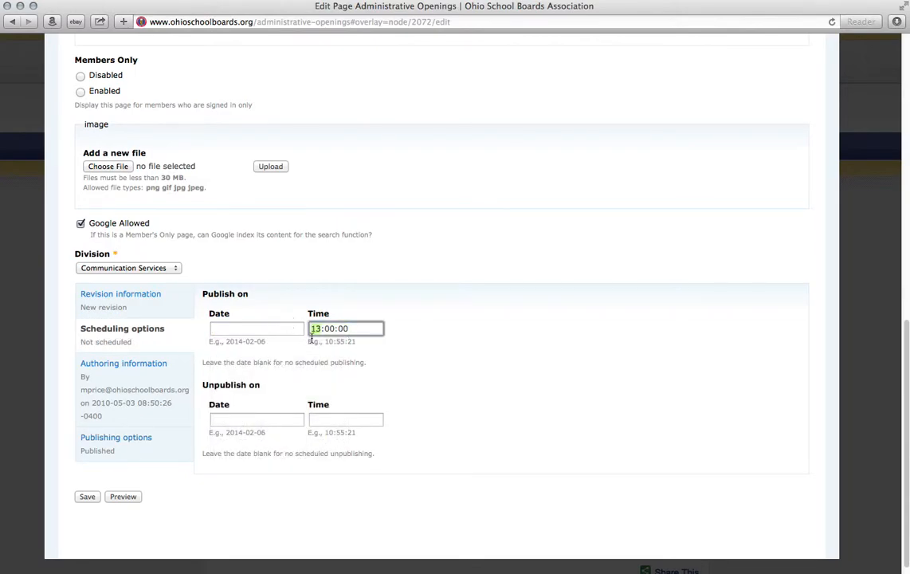
drag(351, 328, 271, 327)
click(134, 454)
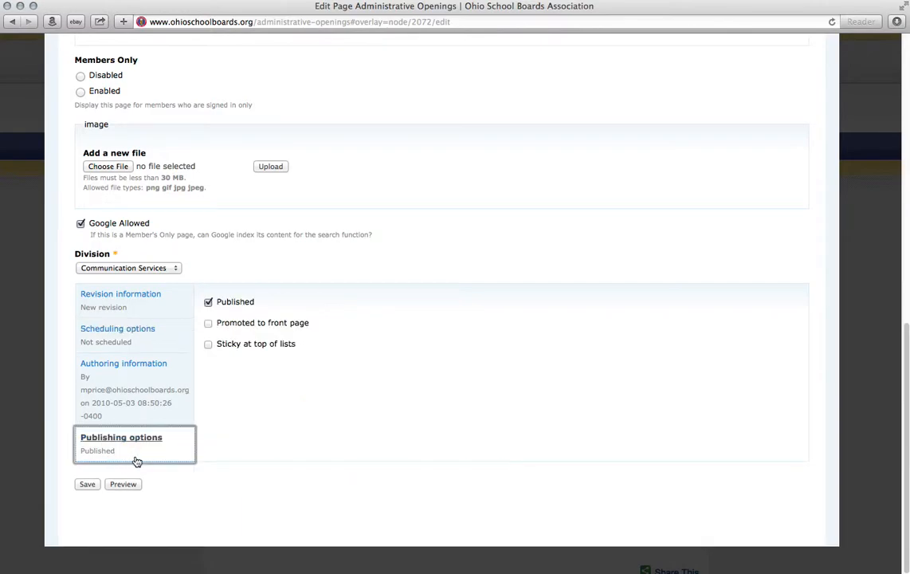
Step: Save the edited page and check the X now ending the intro paragraph
click(89, 486)
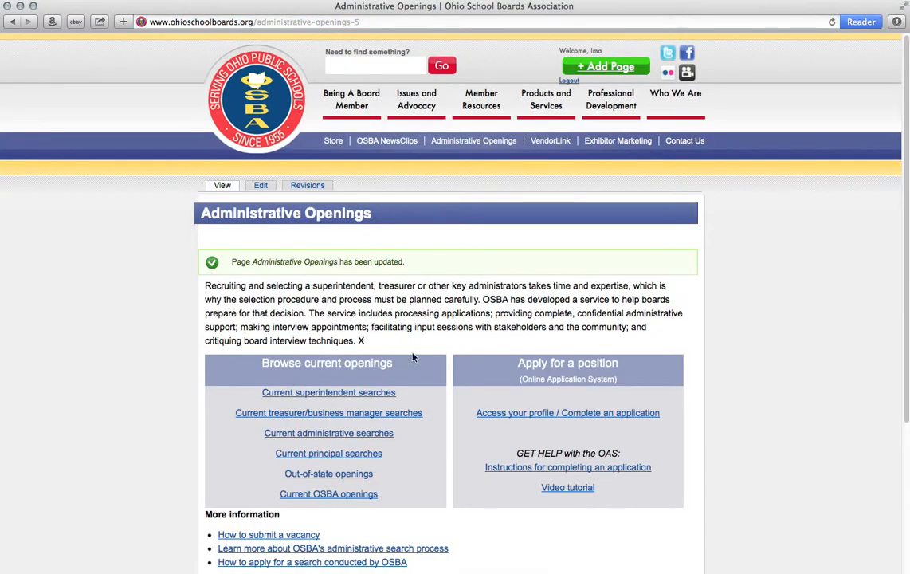
drag(358, 340, 375, 341)
Step: Delete the trailing X after 'techniques.' in the body and save the page
click(261, 185)
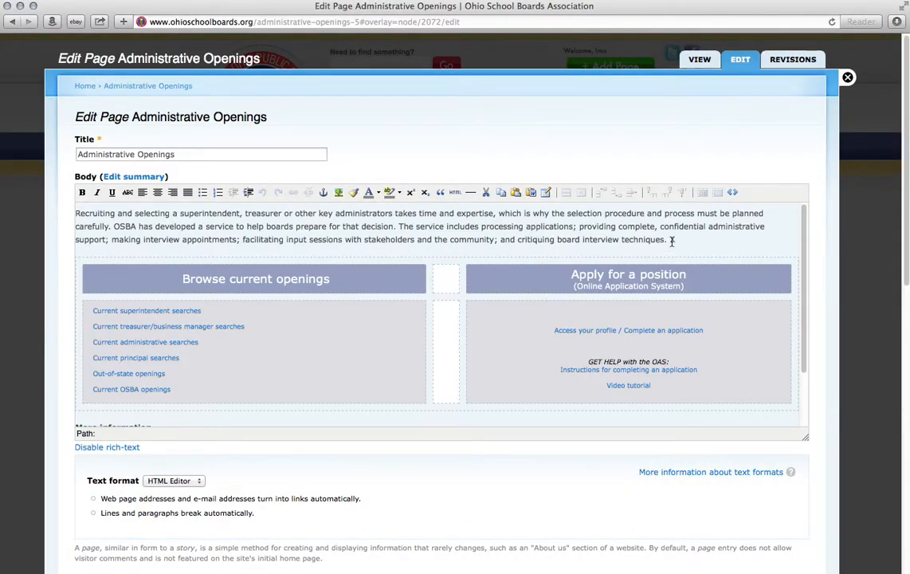
click(689, 238)
scroll(442, 303, down, 15)
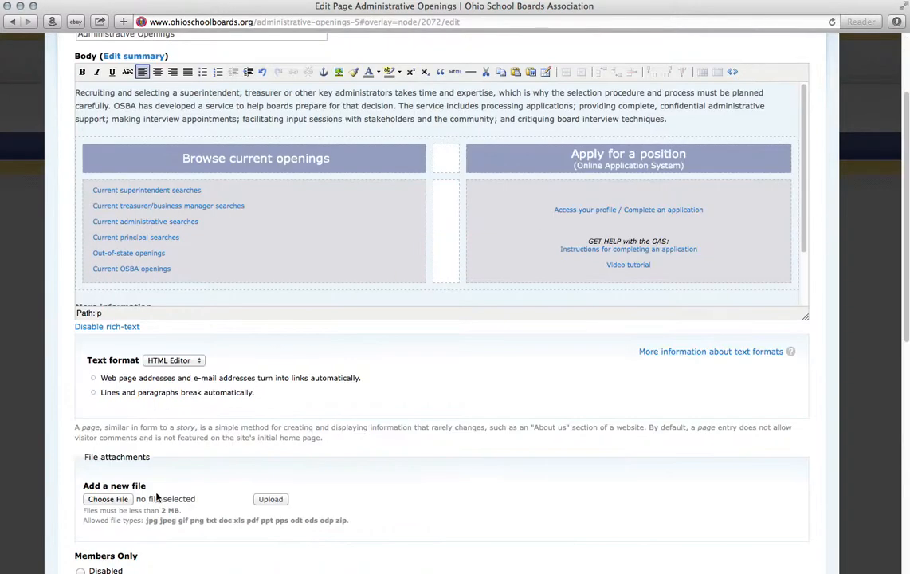
click(84, 485)
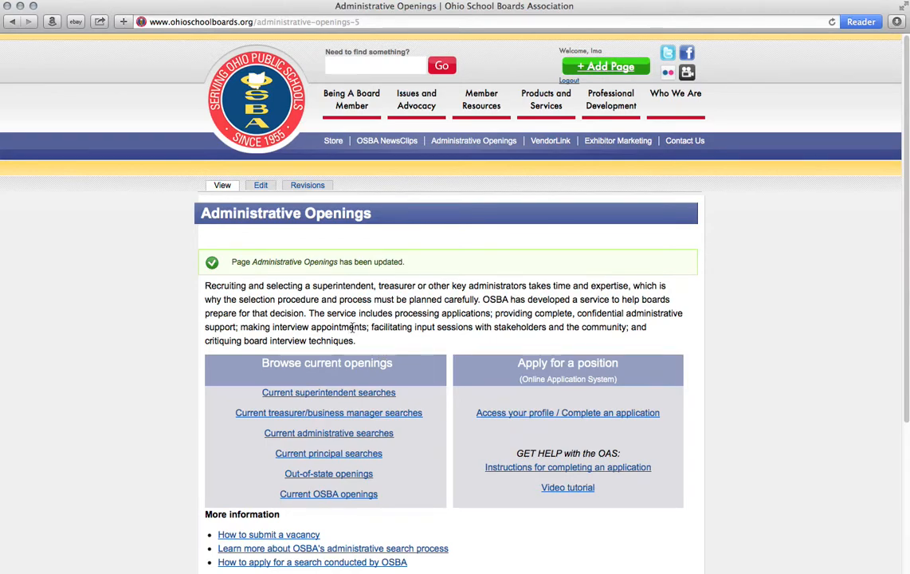
Step: View the revision history and inspect the revision logged 'I added an X.'
click(305, 186)
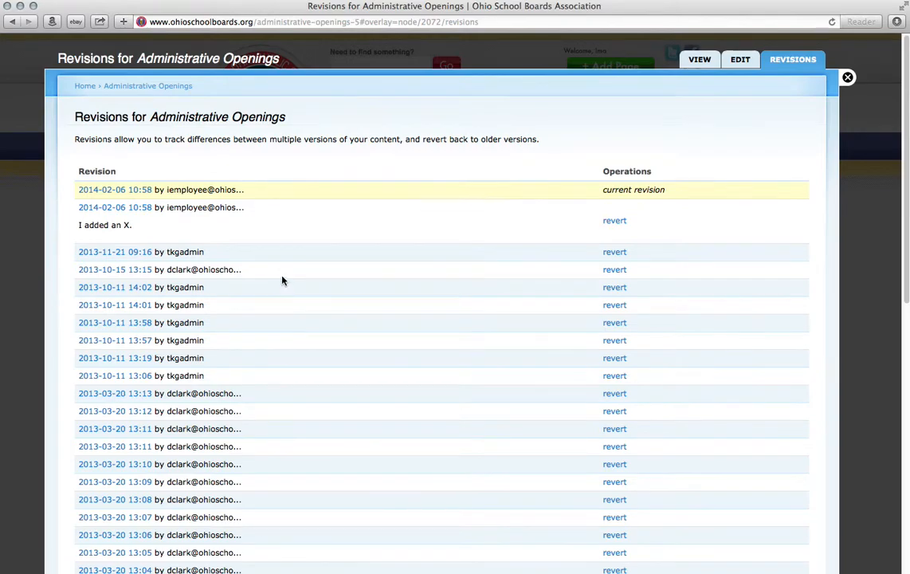
scroll(282, 278, down, 10)
scroll(282, 279, up, 2)
scroll(282, 279, up, 8)
scroll(279, 291, down, 12)
scroll(210, 294, up, 12)
drag(166, 207, 243, 207)
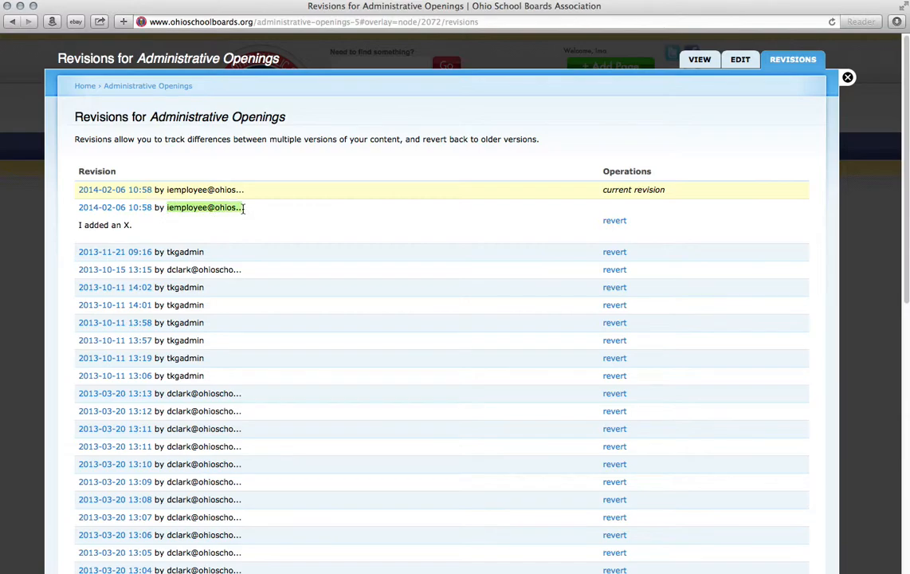
click(220, 211)
drag(77, 231, 139, 230)
click(130, 227)
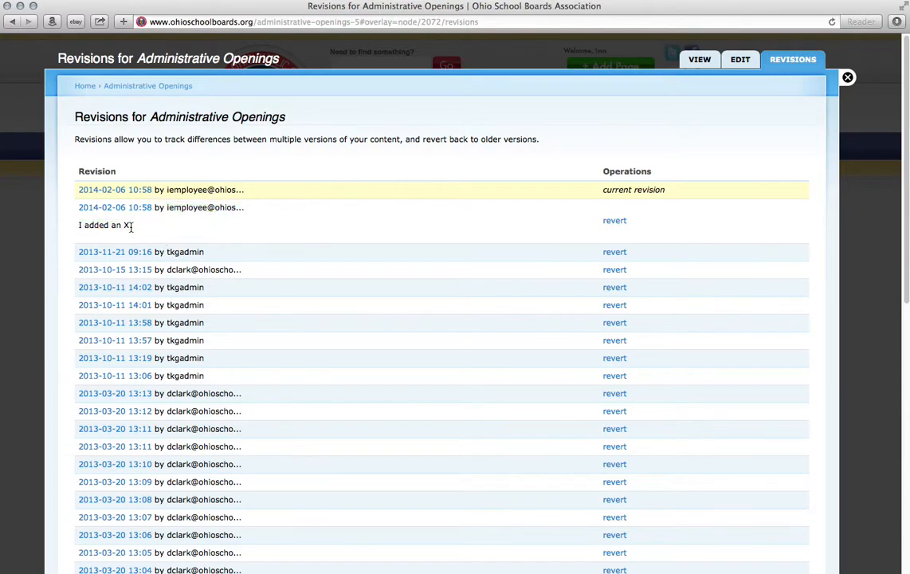
Step: Revert the page to the 'I added an X.' revision and close the overlay
click(622, 226)
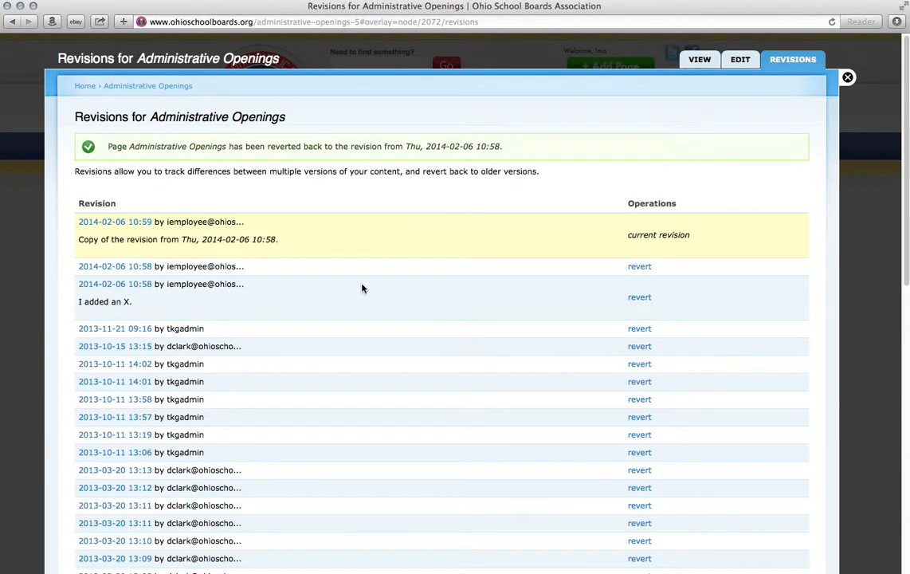
drag(296, 144, 420, 145)
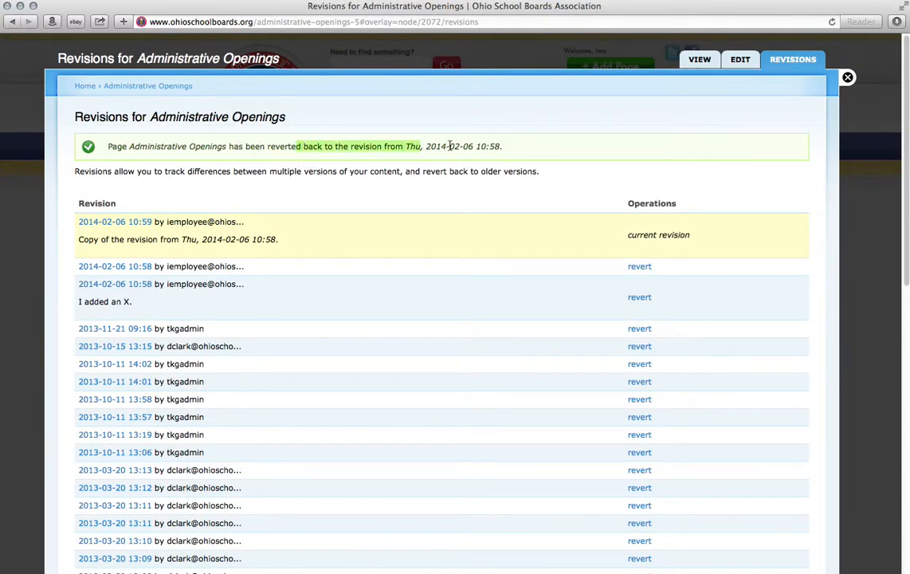
click(449, 146)
click(848, 78)
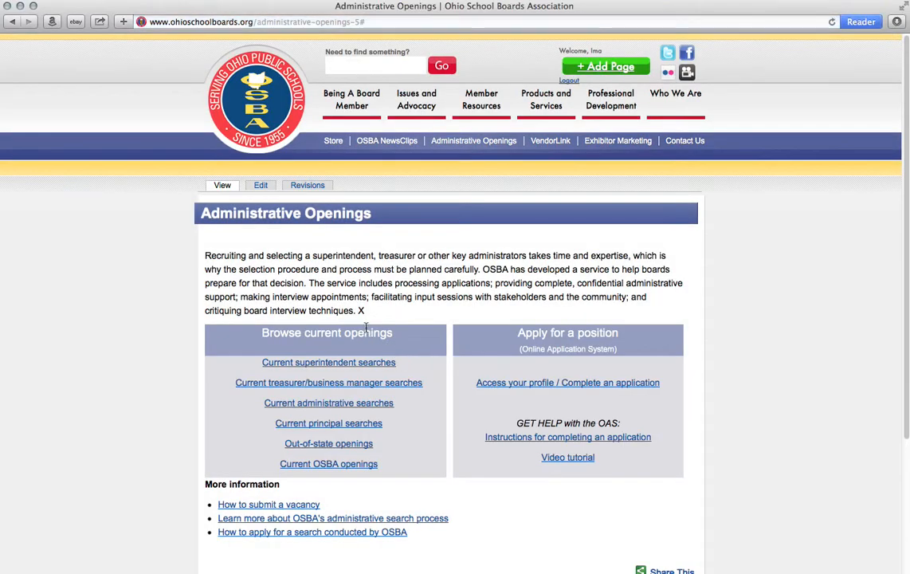
click(304, 186)
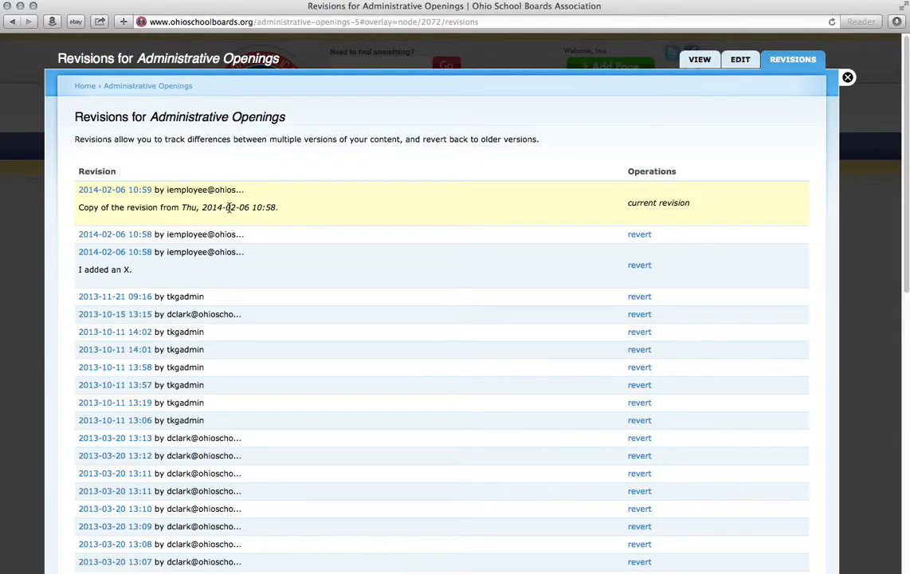
click(637, 233)
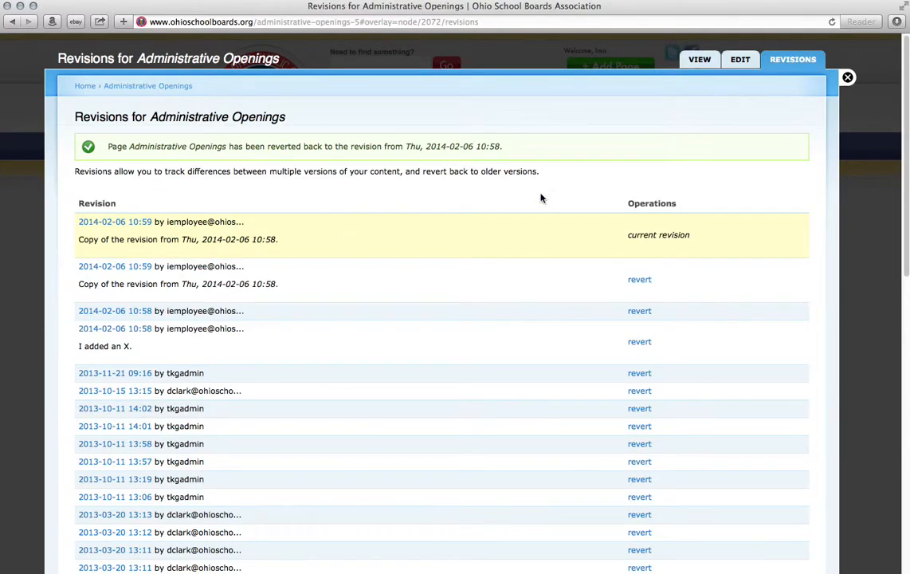
click(848, 77)
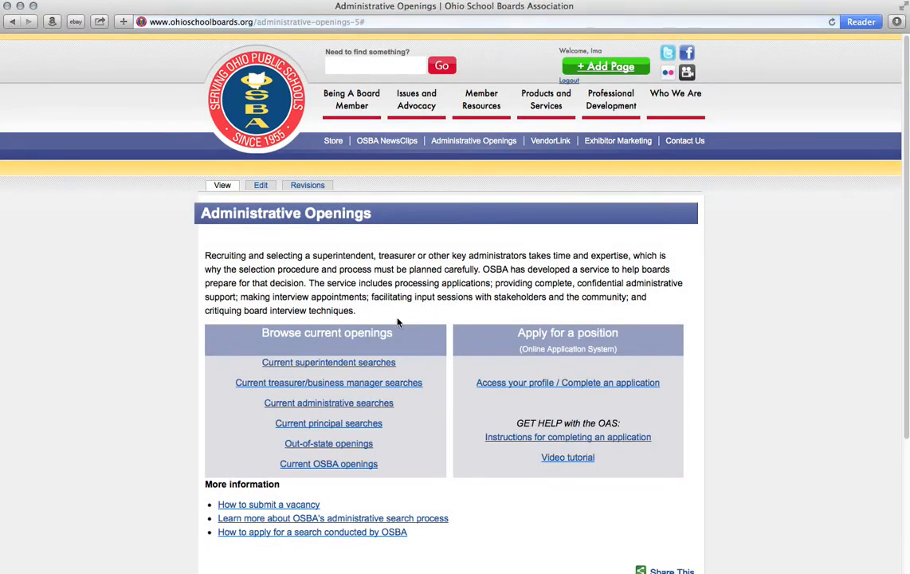
scroll(424, 334, down, 1)
scroll(423, 331, up, 1)
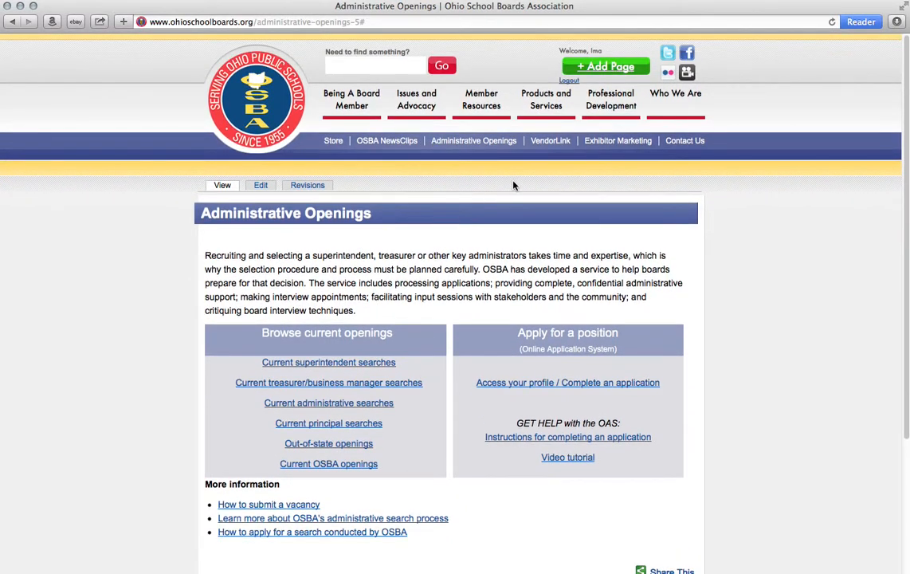
Step: Start a new basic page titled 'Test Page - Please Delete'
click(598, 71)
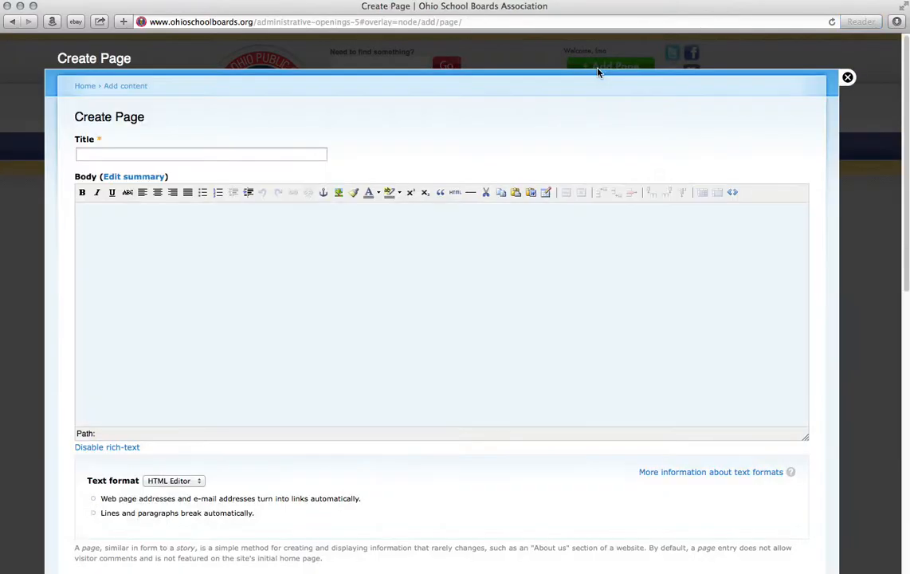
click(228, 156)
text(Test Page - Please Delete)
key(Tab)
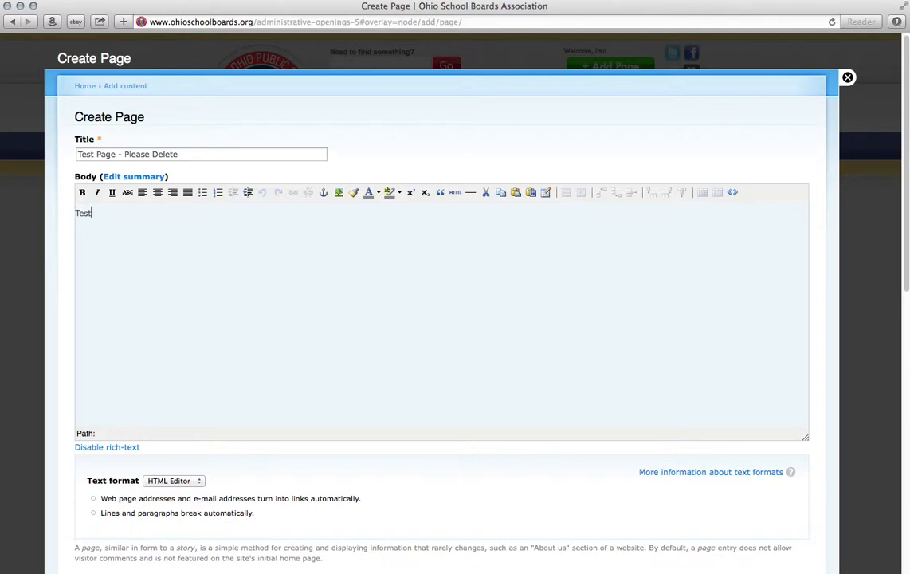
Step: Set the new page's Members Only option to Enabled
scroll(233, 282, down, 1)
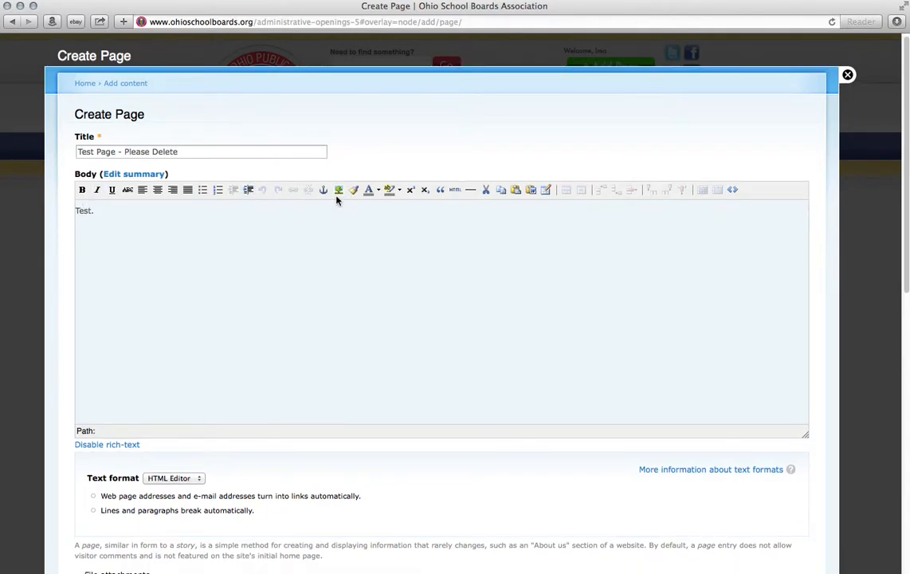
scroll(236, 331, down, 5)
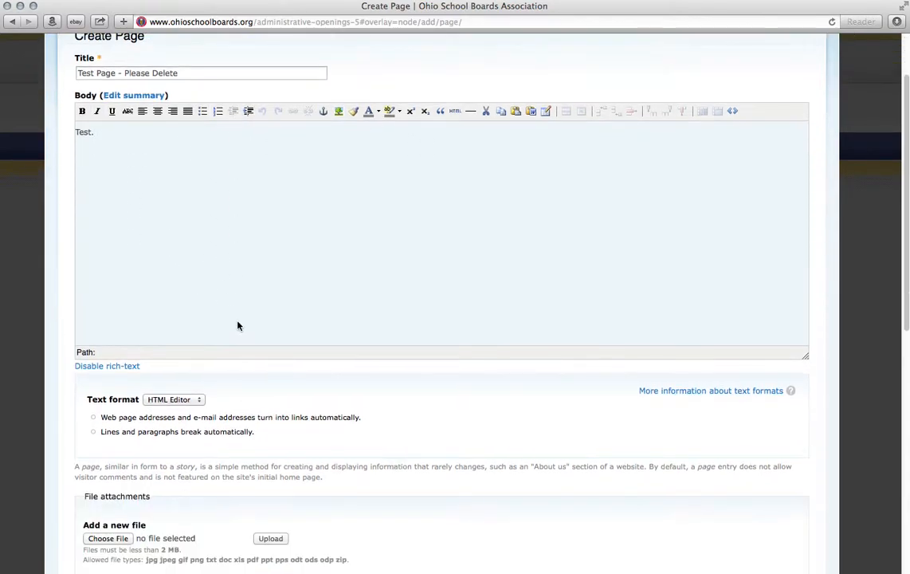
scroll(227, 295, down, 2)
click(79, 267)
scroll(319, 271, down, 2)
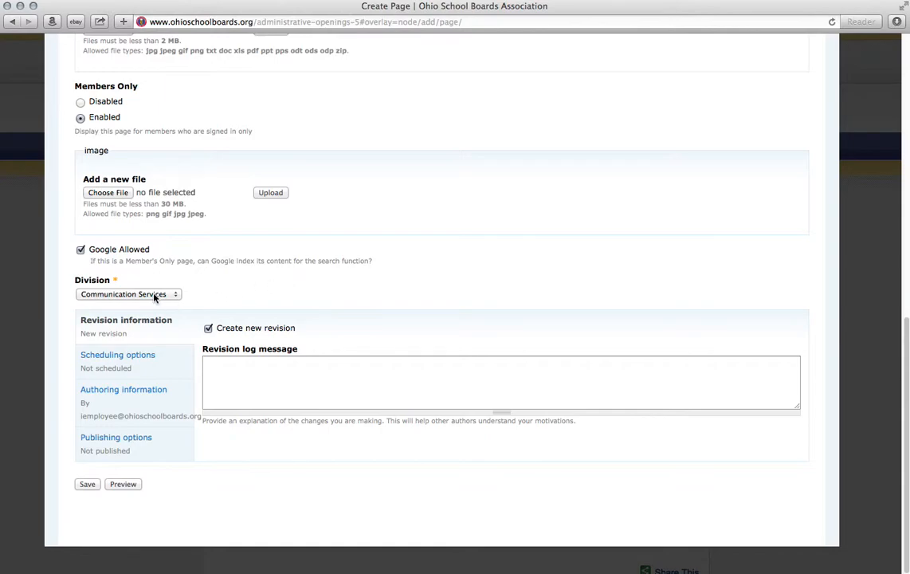
Step: Schedule the page to publish on 2014-02-10 at 08:00:00 and save it
click(176, 370)
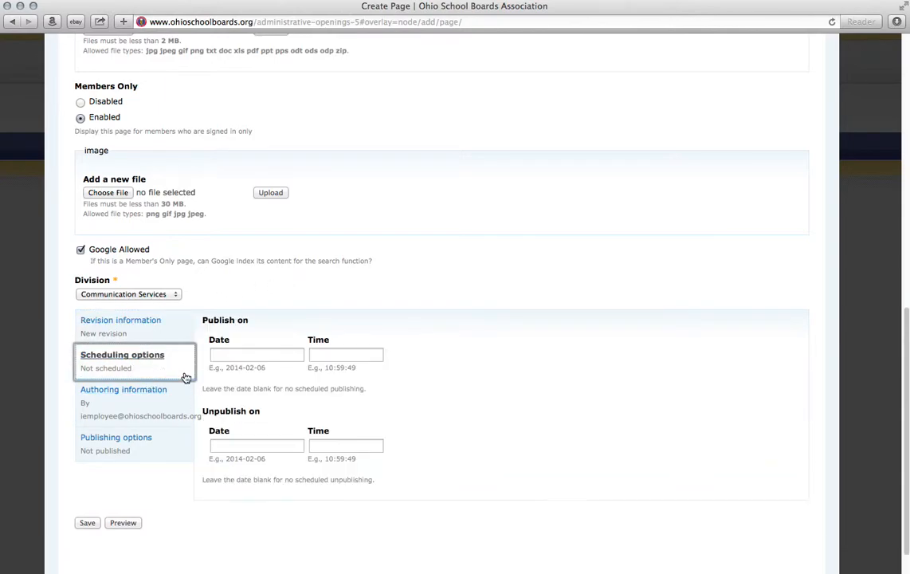
click(216, 355)
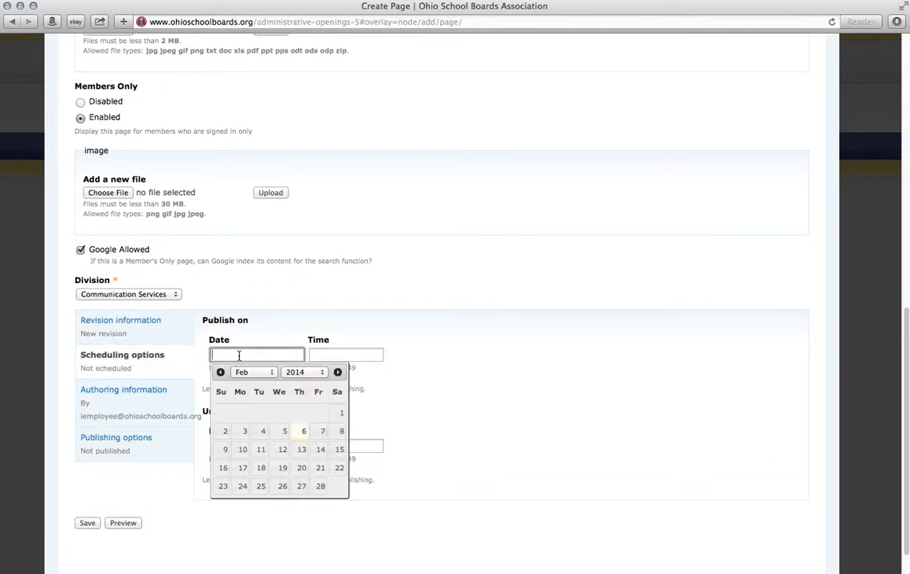
click(245, 451)
click(337, 354)
text(8)
key(Tab)
key(Tab)
click(478, 403)
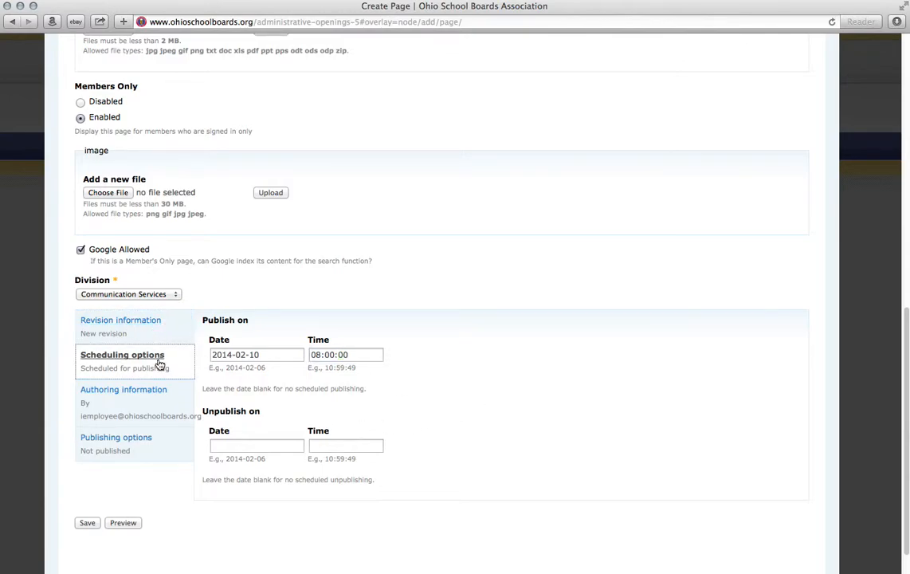
click(170, 453)
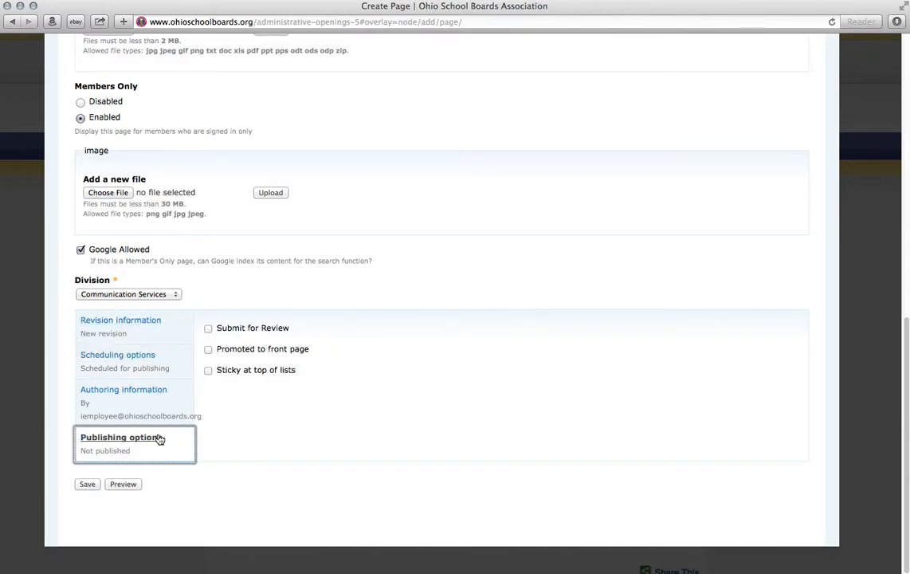
click(82, 484)
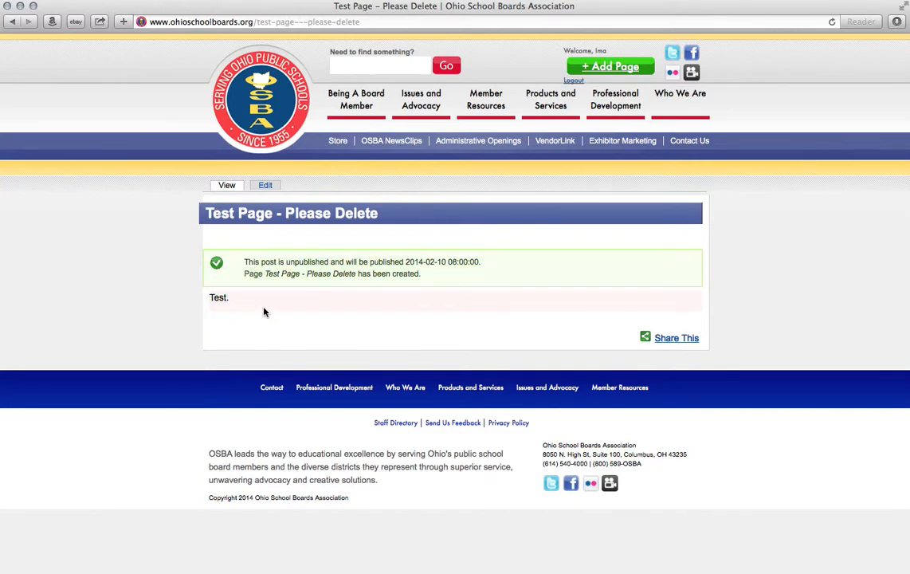
Step: Edit the test page and append 'Test' to the body so it reads 'Test. Test.'
click(261, 188)
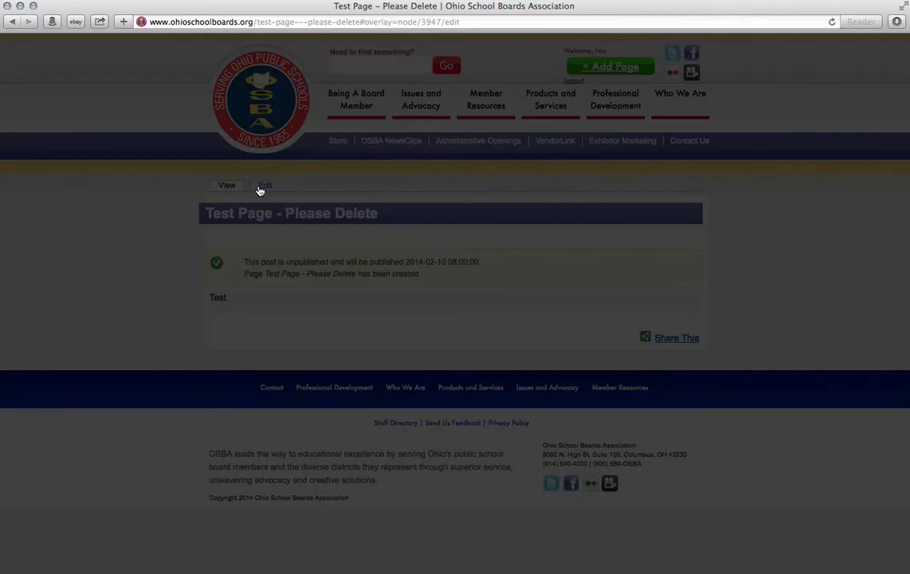
scroll(205, 325, down, 15)
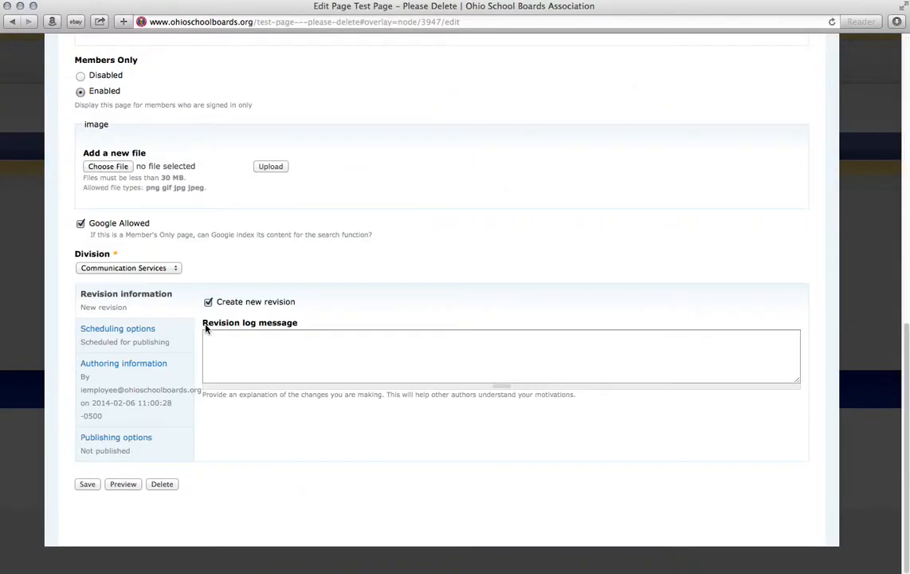
click(151, 443)
scroll(196, 351, up, 3)
scroll(196, 350, up, 10)
click(118, 215)
text(Test. Test.)
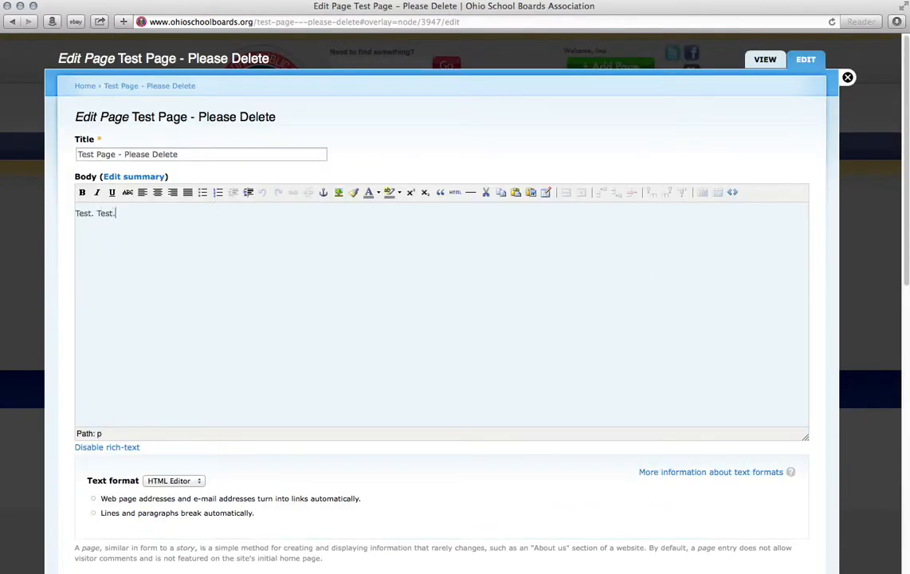
scroll(169, 379, down, 15)
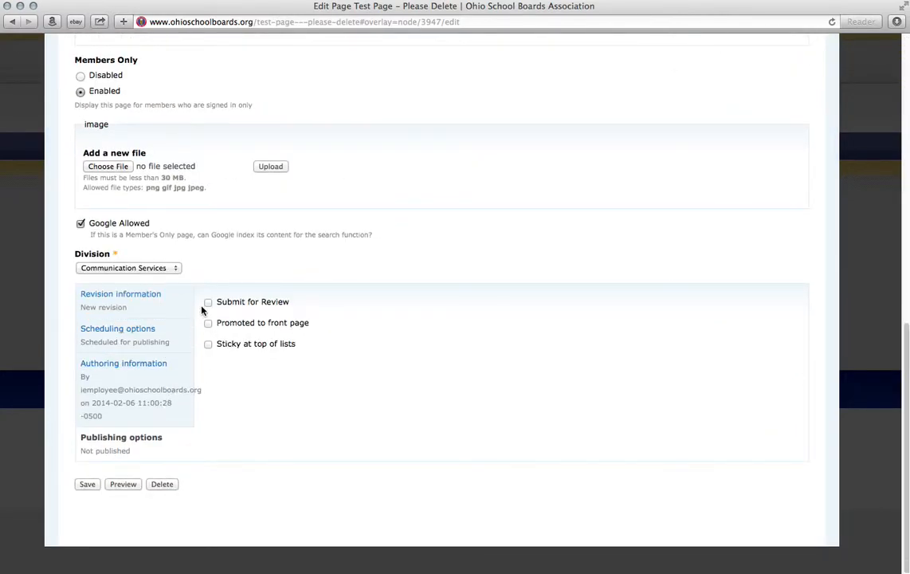
click(208, 303)
click(177, 343)
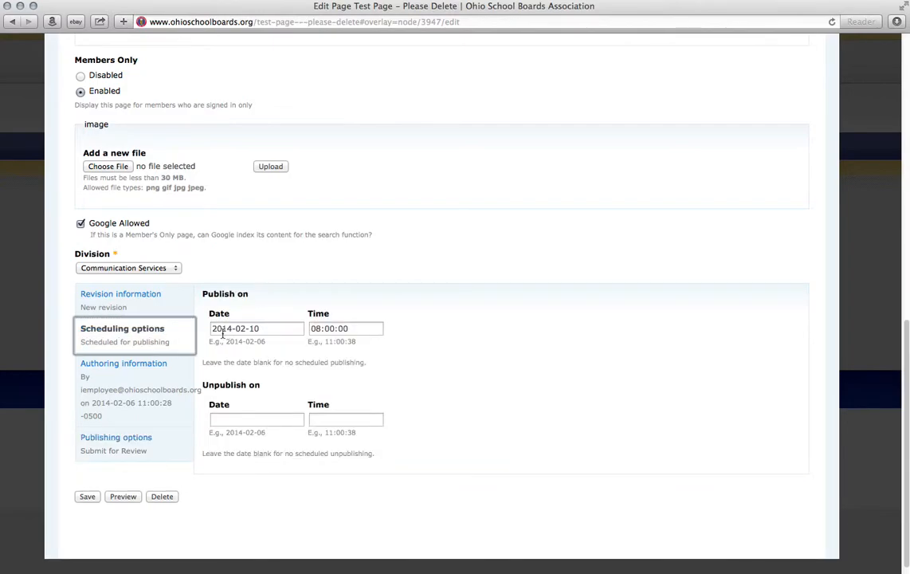
drag(214, 329, 297, 328)
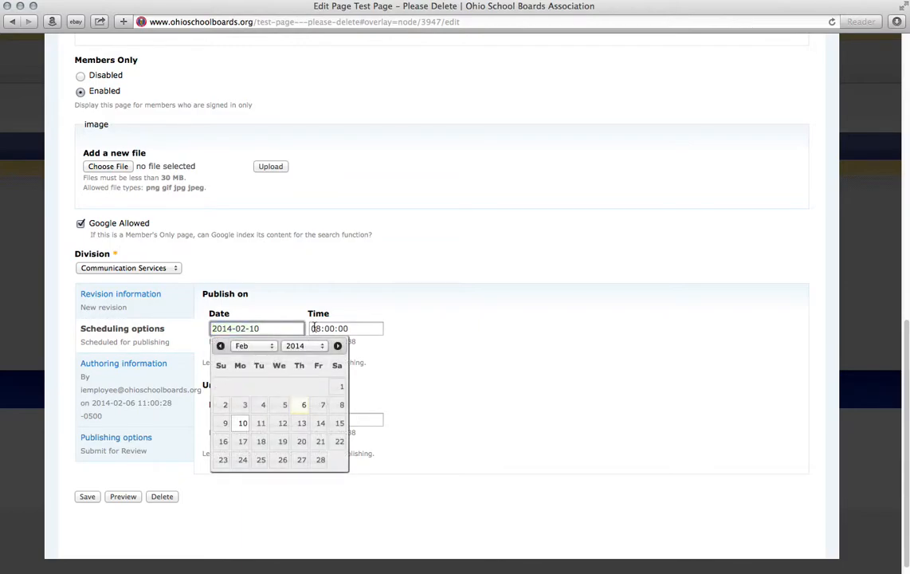
click(164, 445)
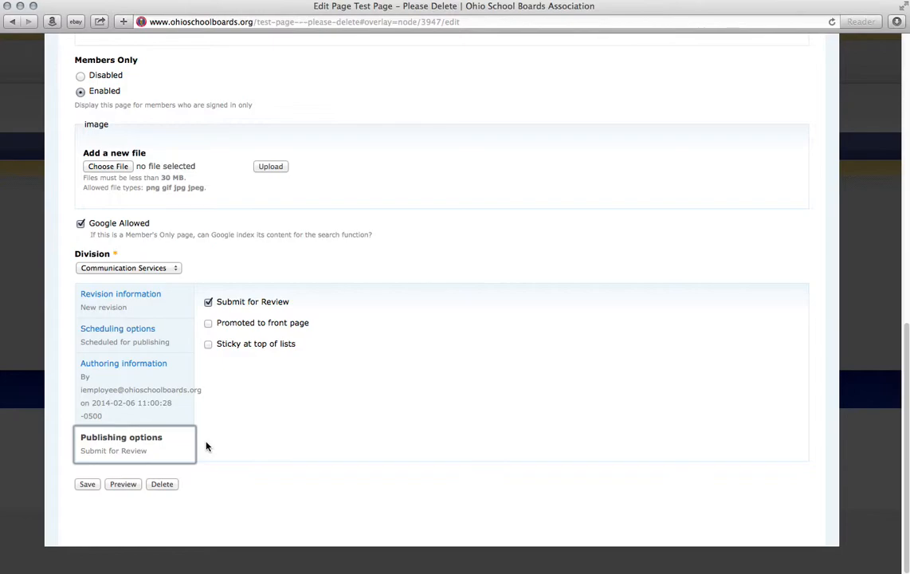
click(174, 348)
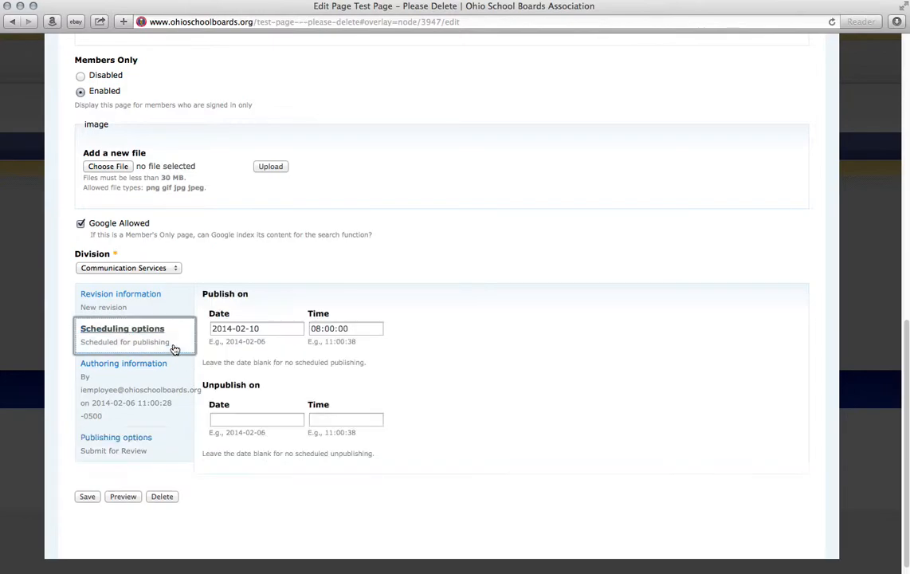
click(173, 444)
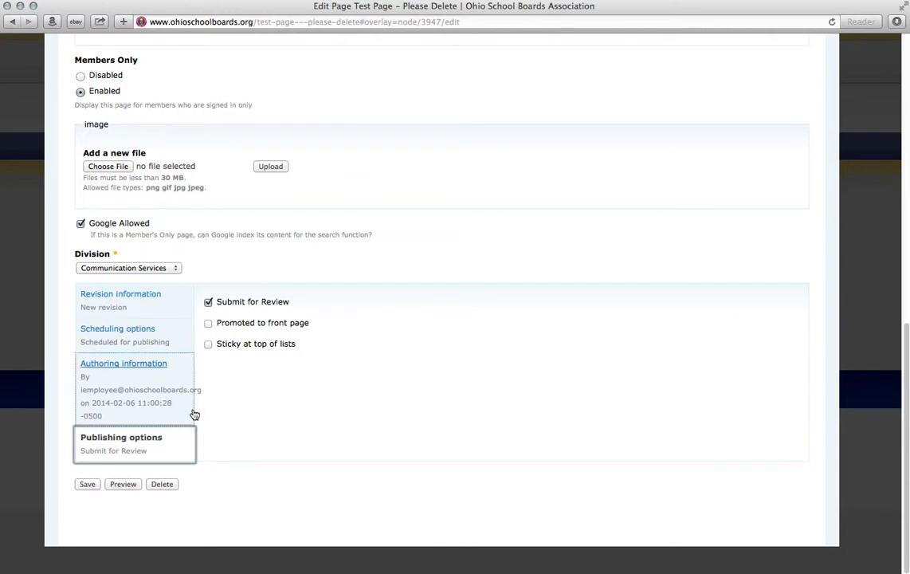
click(92, 484)
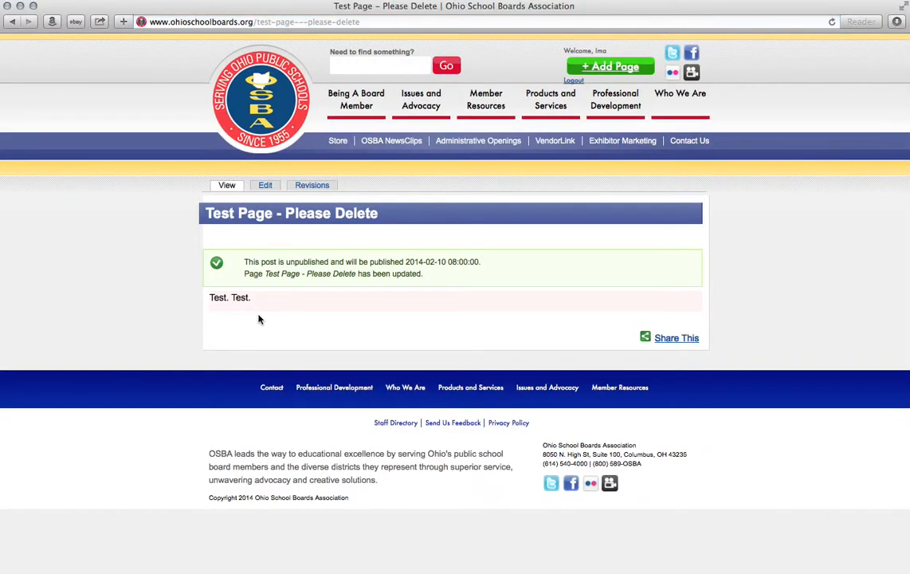
drag(210, 297, 312, 322)
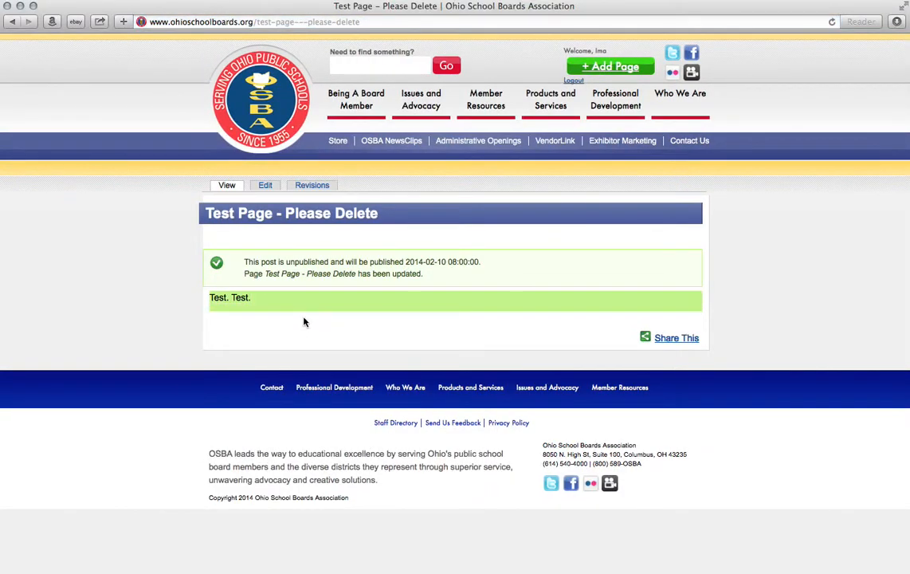
click(217, 303)
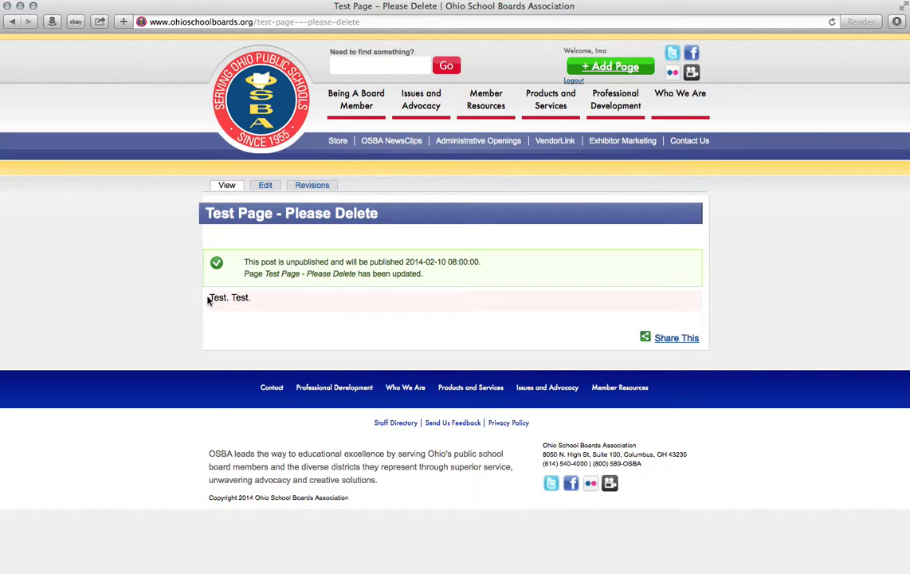
drag(208, 300, 252, 304)
click(255, 300)
drag(255, 300, 209, 300)
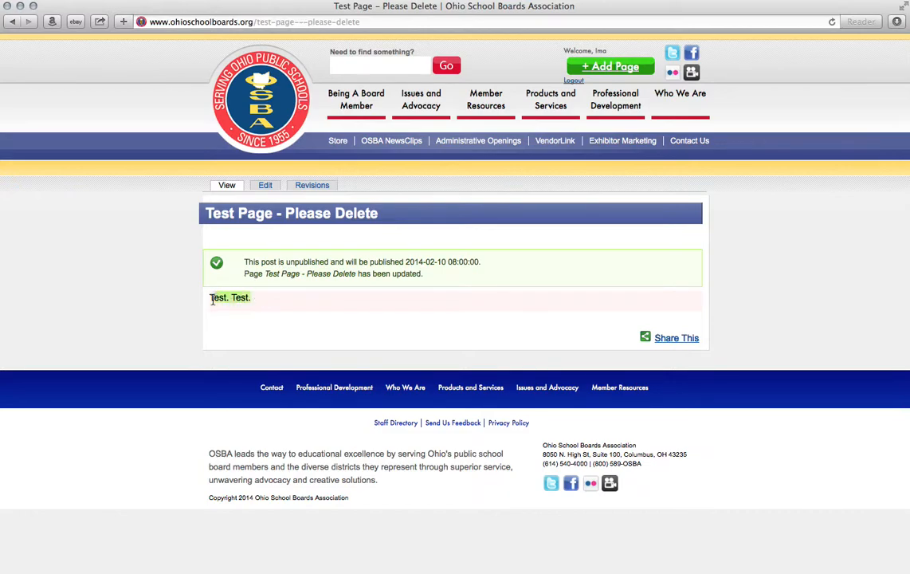
click(216, 301)
drag(213, 300, 252, 301)
click(254, 301)
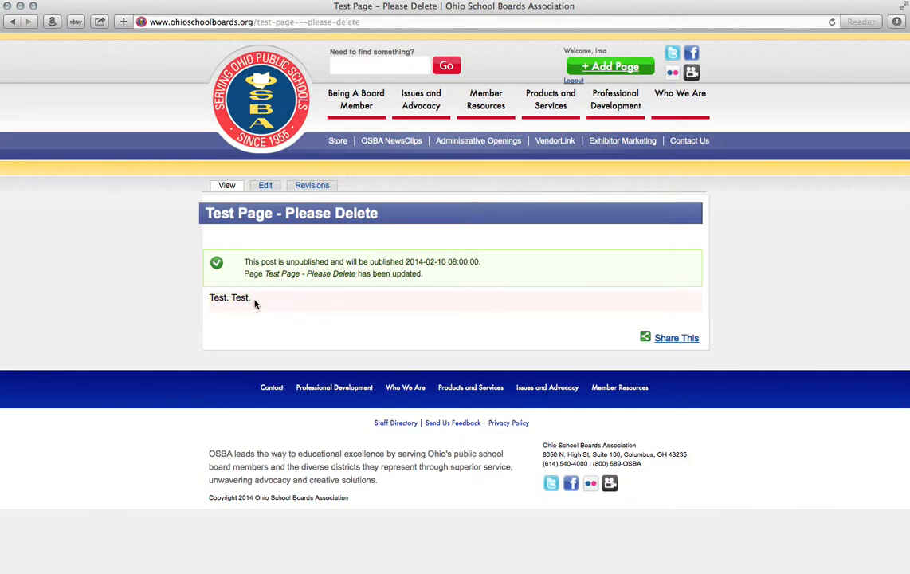